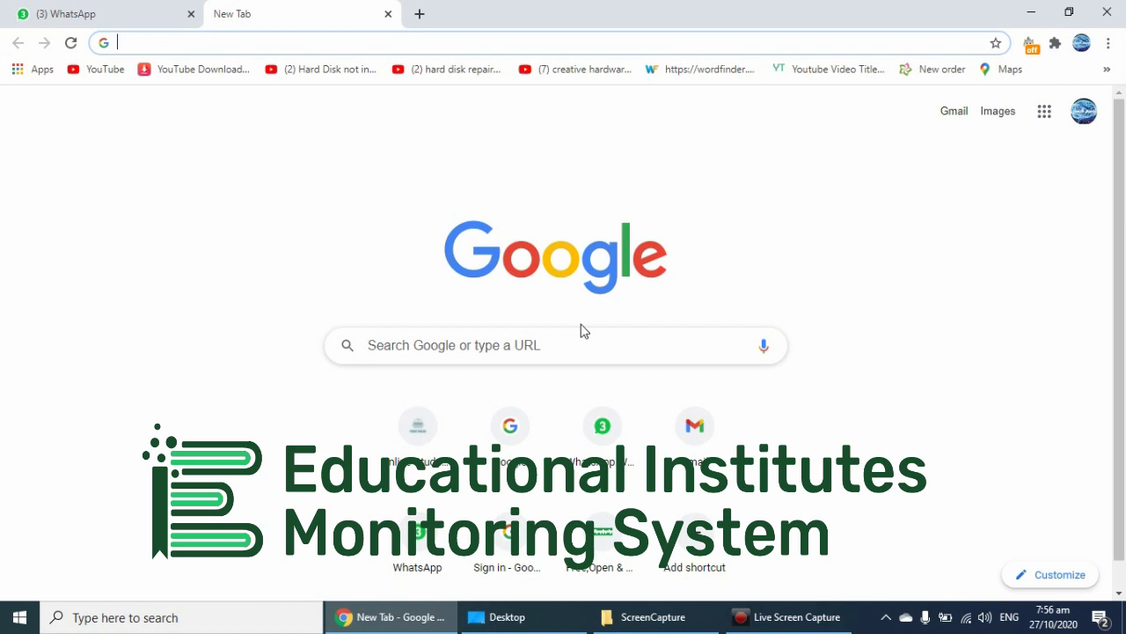
{"action": "left_click", "coordinate": [386, 41]}
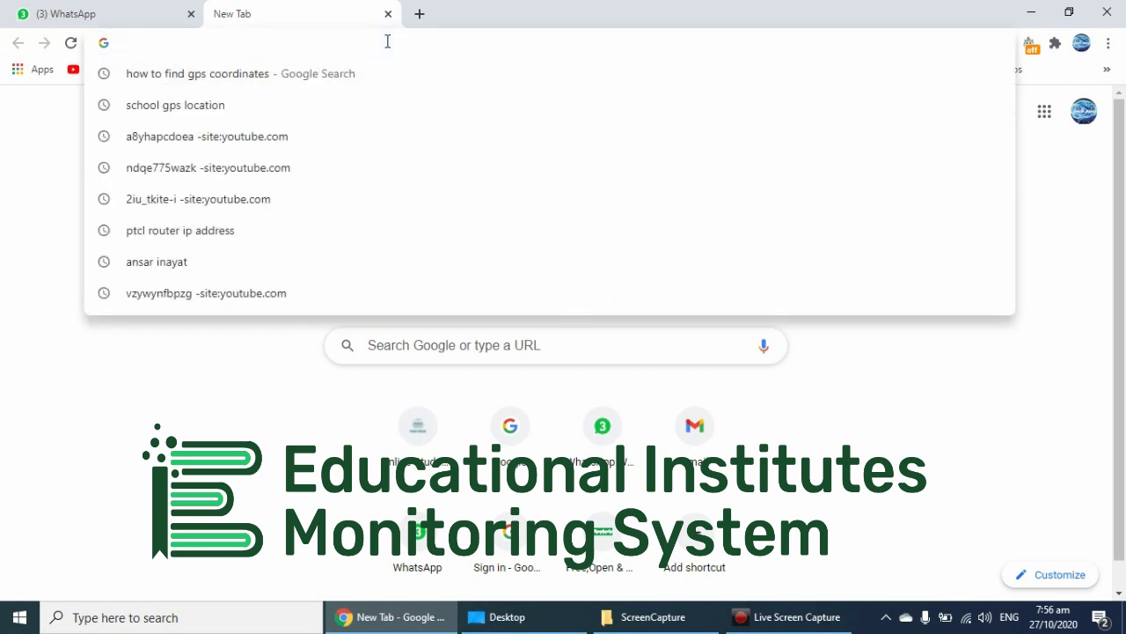
{"action": "type", "text": "https://eiss.ncoc.gov.pk"}
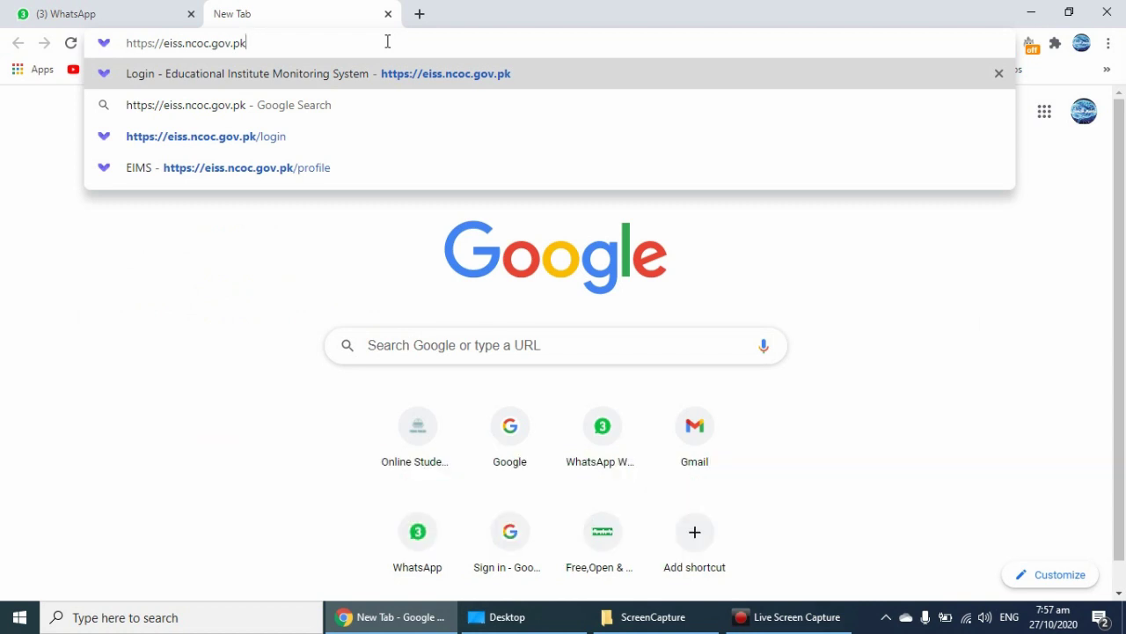
{"action": "key", "text": "Return"}
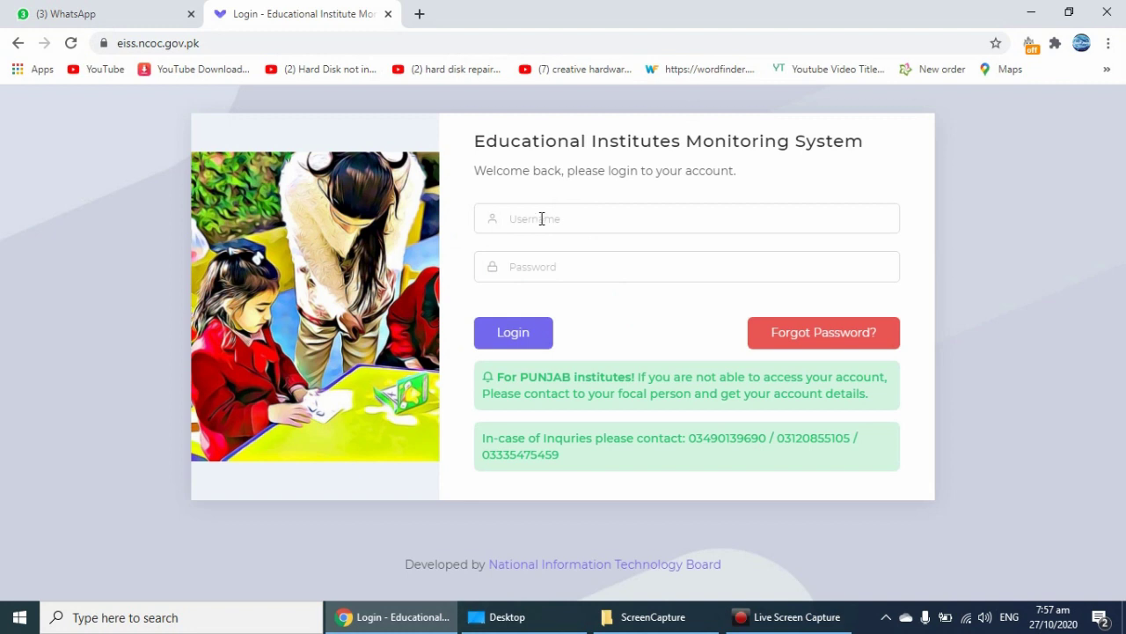
Step: Log in to the Educational Institutes Monitoring System with the institute's username and account password
{"action": "left_click", "coordinate": [541, 218]}
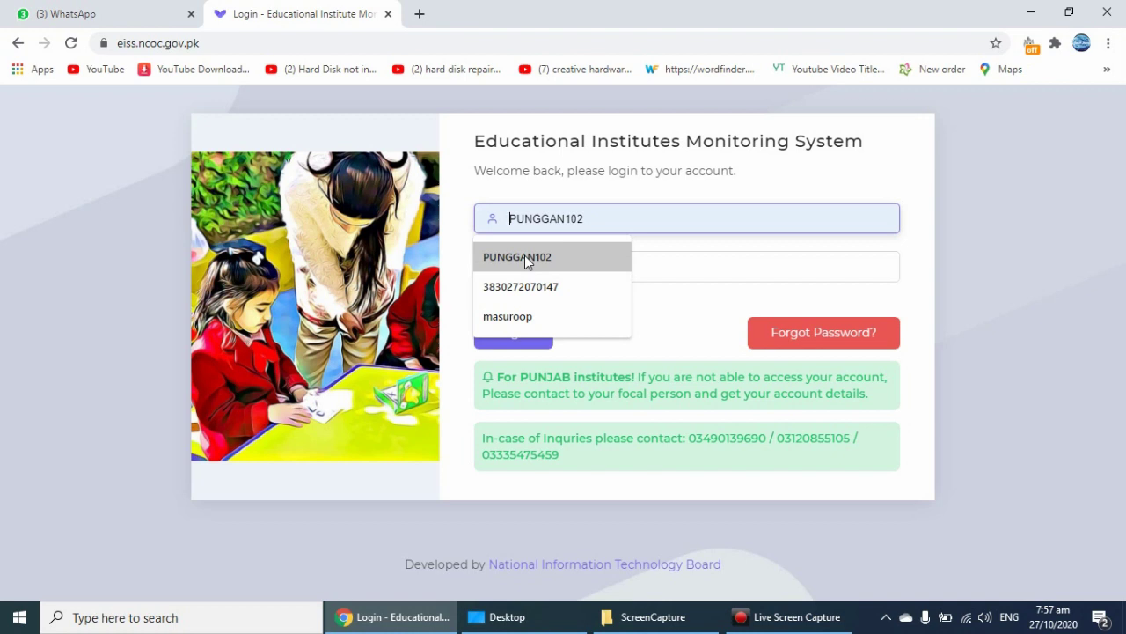
{"action": "left_click", "coordinate": [524, 256]}
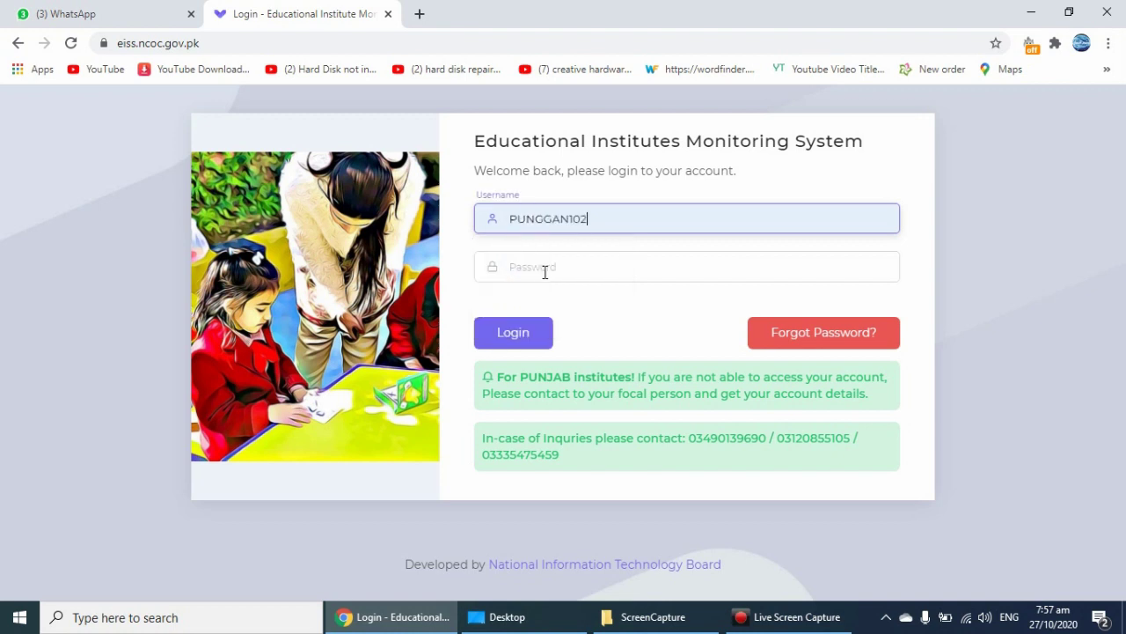
{"action": "left_click", "coordinate": [538, 268]}
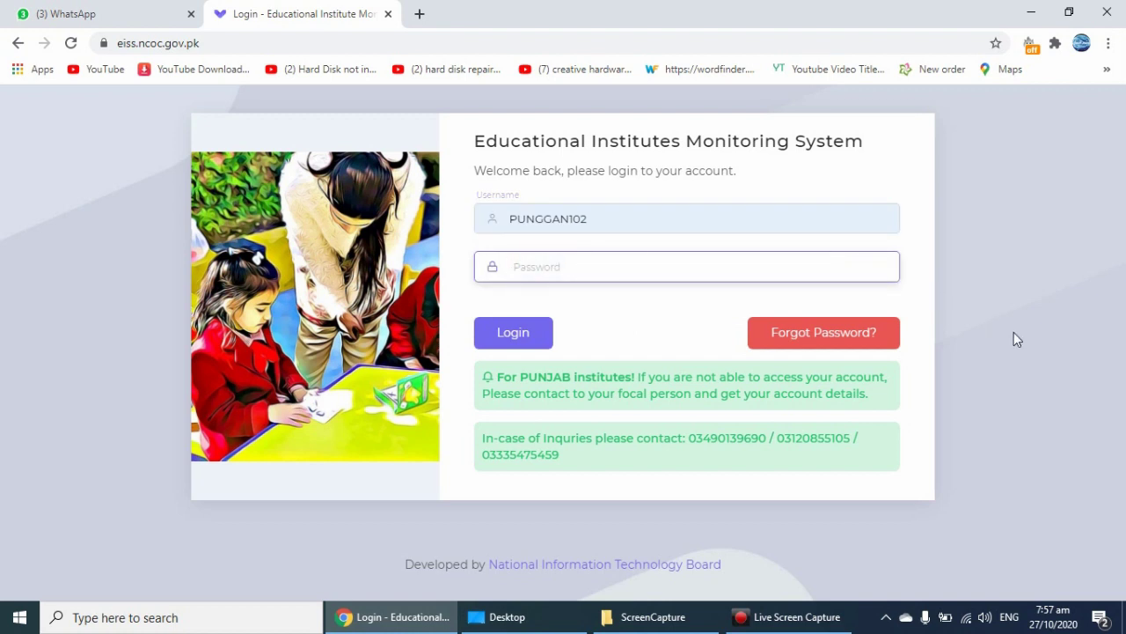
{"action": "type", "text": "***"}
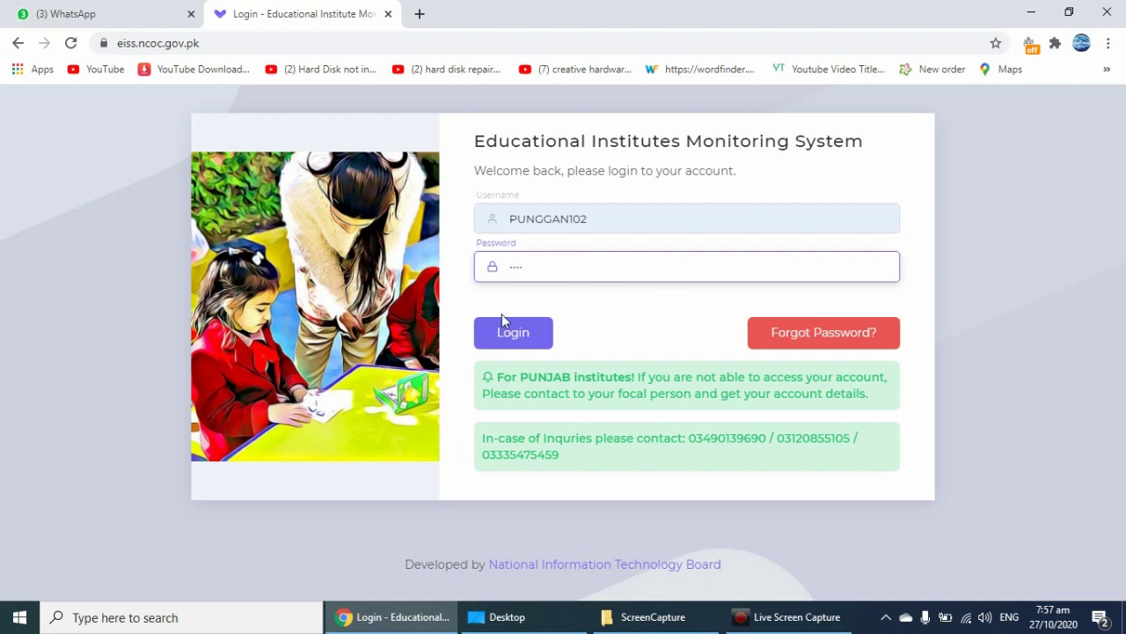
{"action": "left_click", "coordinate": [514, 340]}
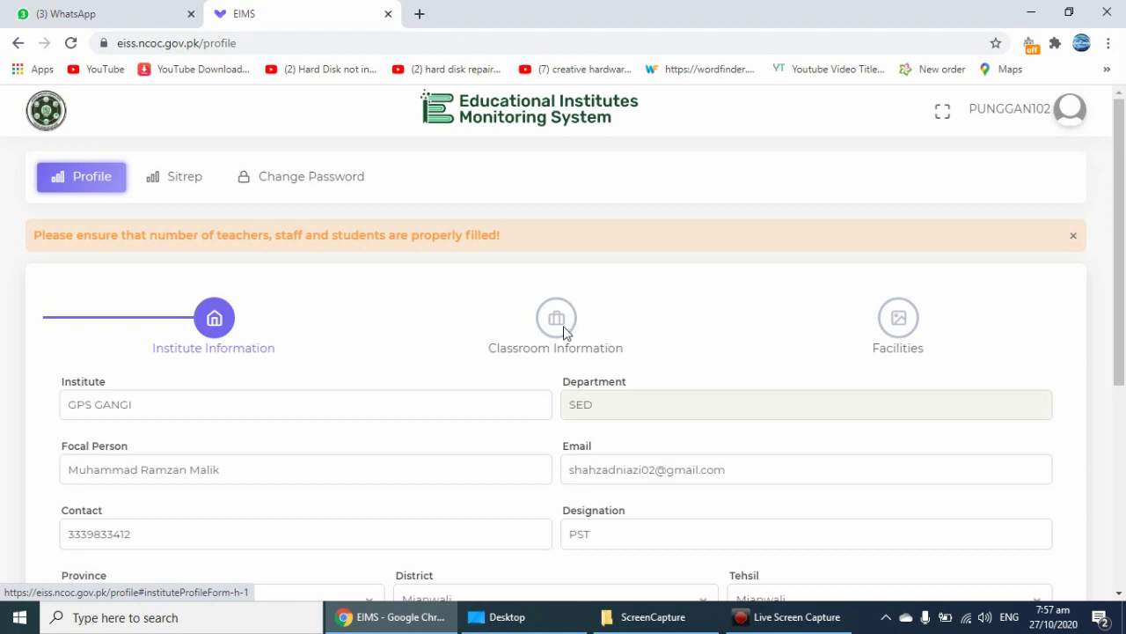
Step: Review the institute name, focal person, email, contact and designation fields in the Institute Information section
{"action": "scroll", "coordinate": [432, 375], "scroll_direction": "down", "scroll_amount": 1}
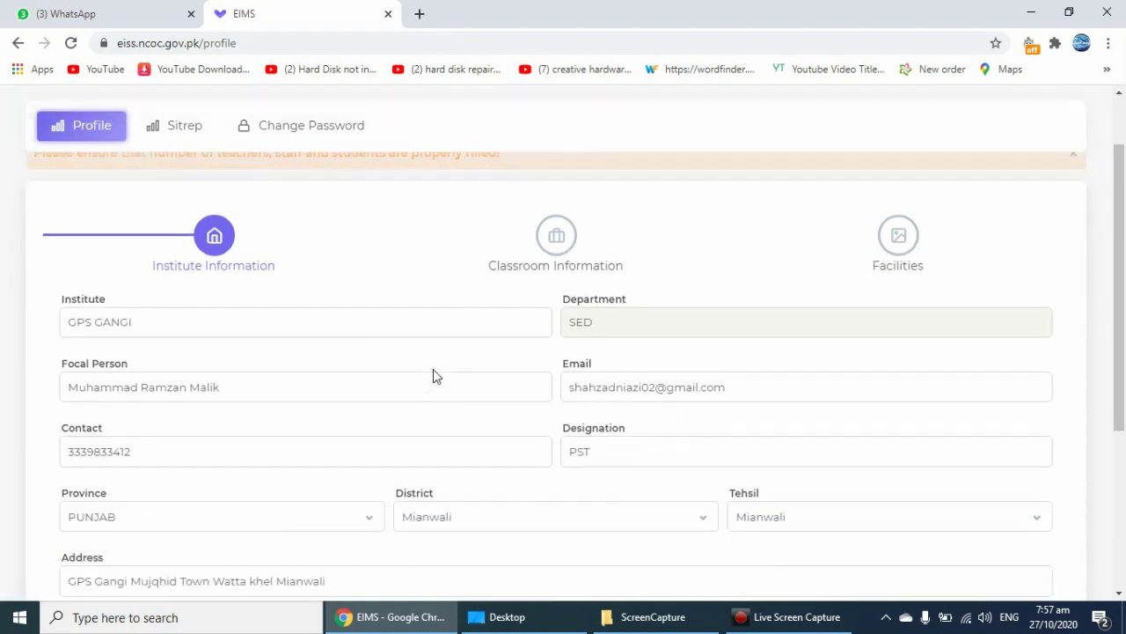
{"action": "left_click", "coordinate": [155, 319]}
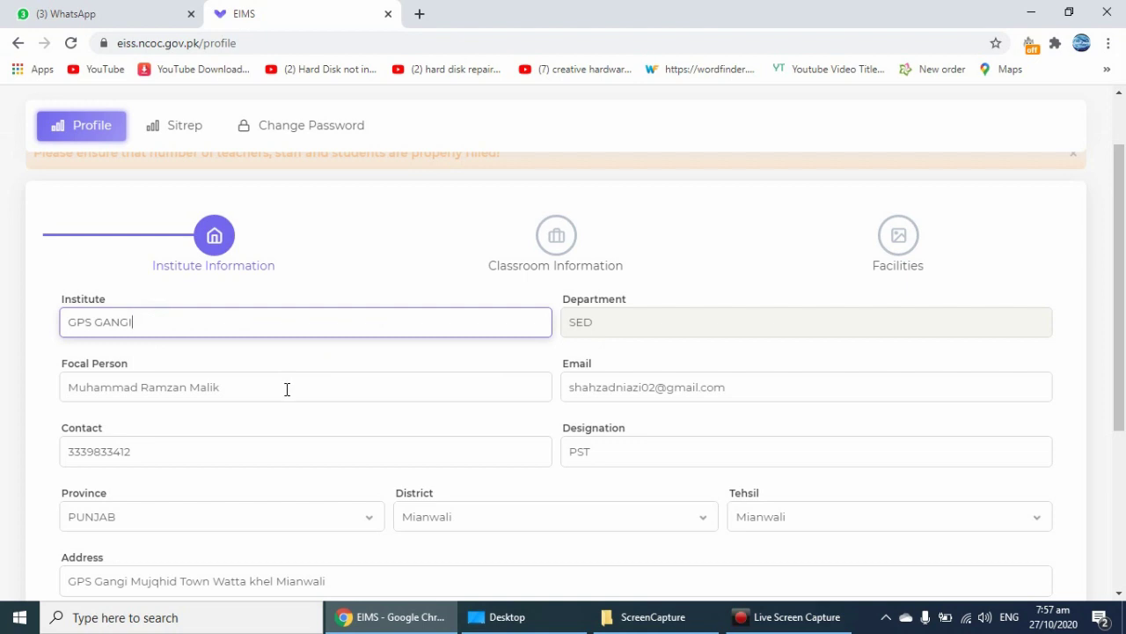
{"action": "left_click", "coordinate": [287, 389]}
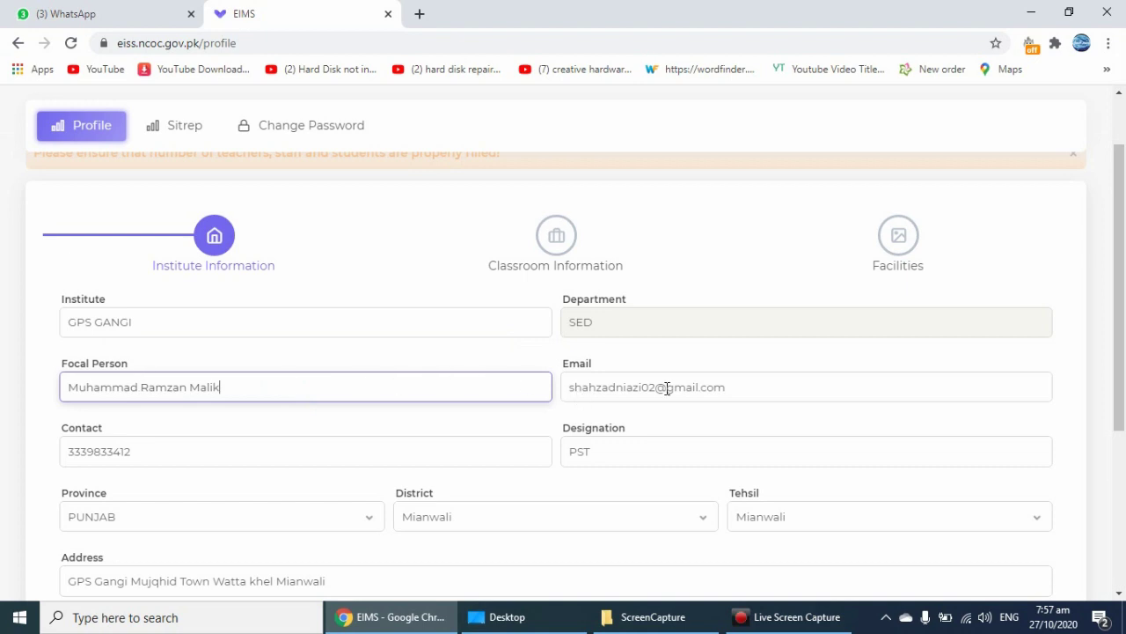
{"action": "key", "text": "Tab"}
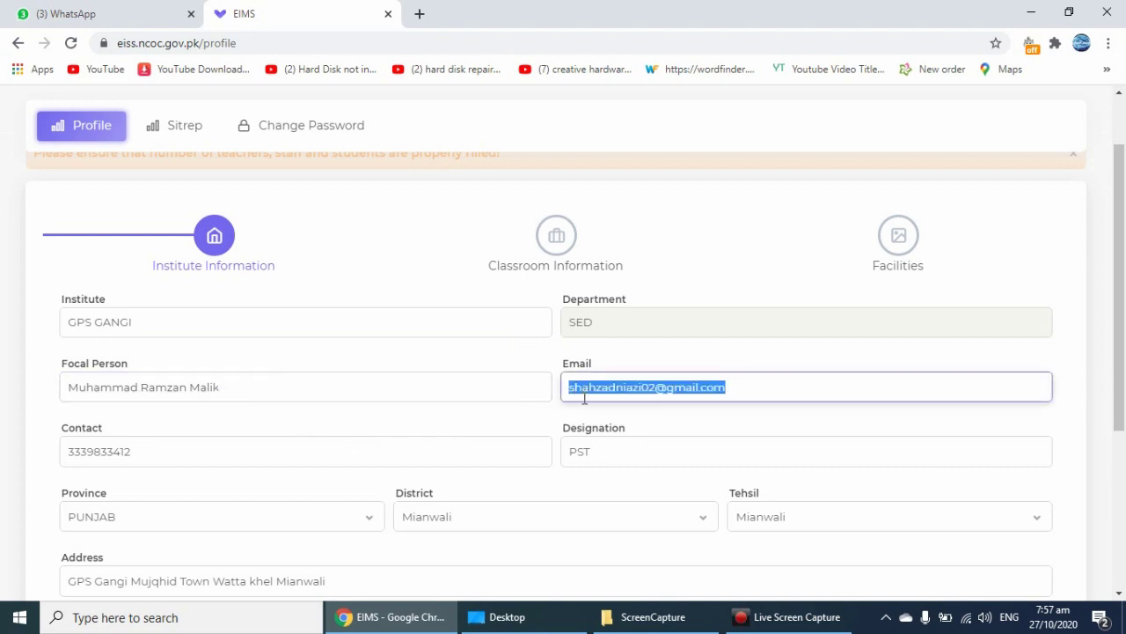
{"action": "left_click", "coordinate": [216, 452]}
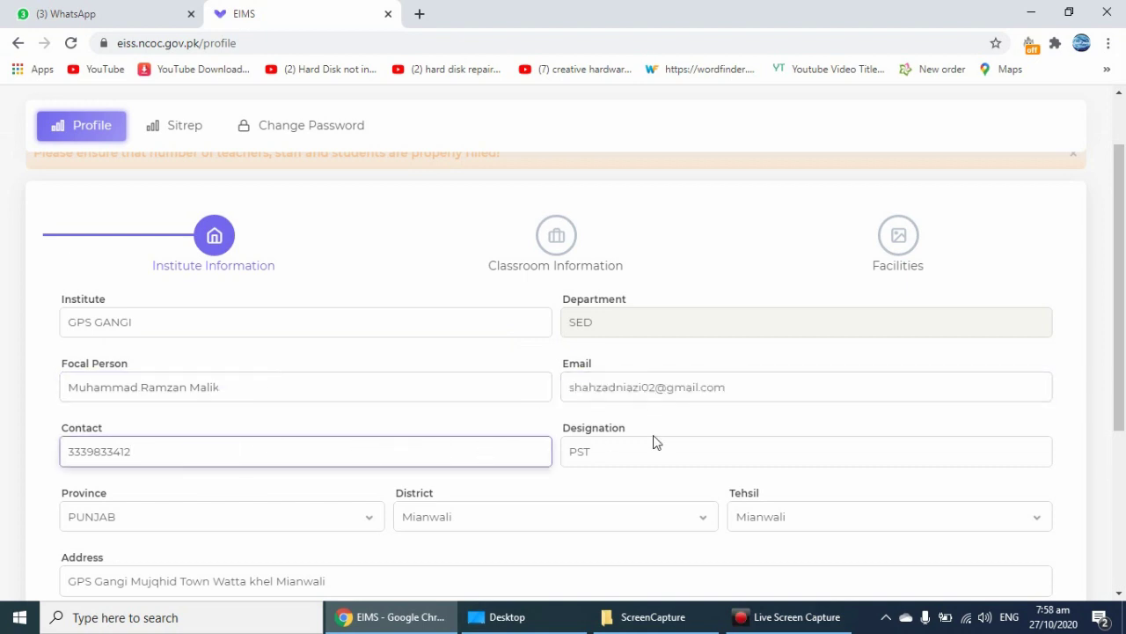
{"action": "left_click", "coordinate": [625, 454]}
{"action": "double_click", "coordinate": [611, 443]}
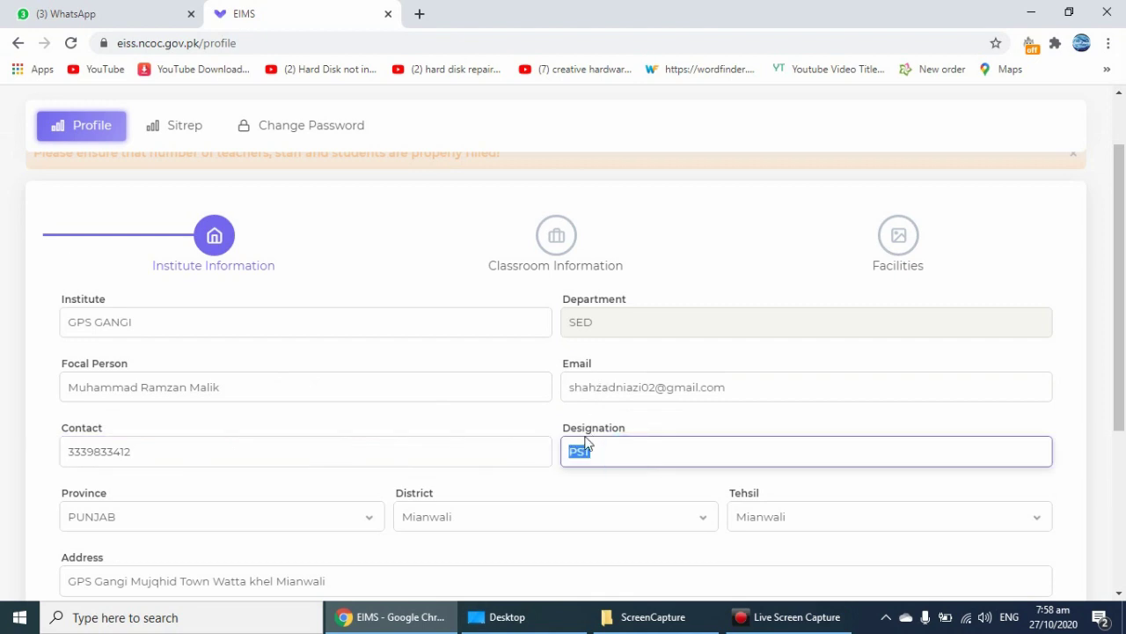
Step: Review the address and latitude fields in the Institute Information section
{"action": "scroll", "coordinate": [614, 445], "scroll_direction": "down", "scroll_amount": 1}
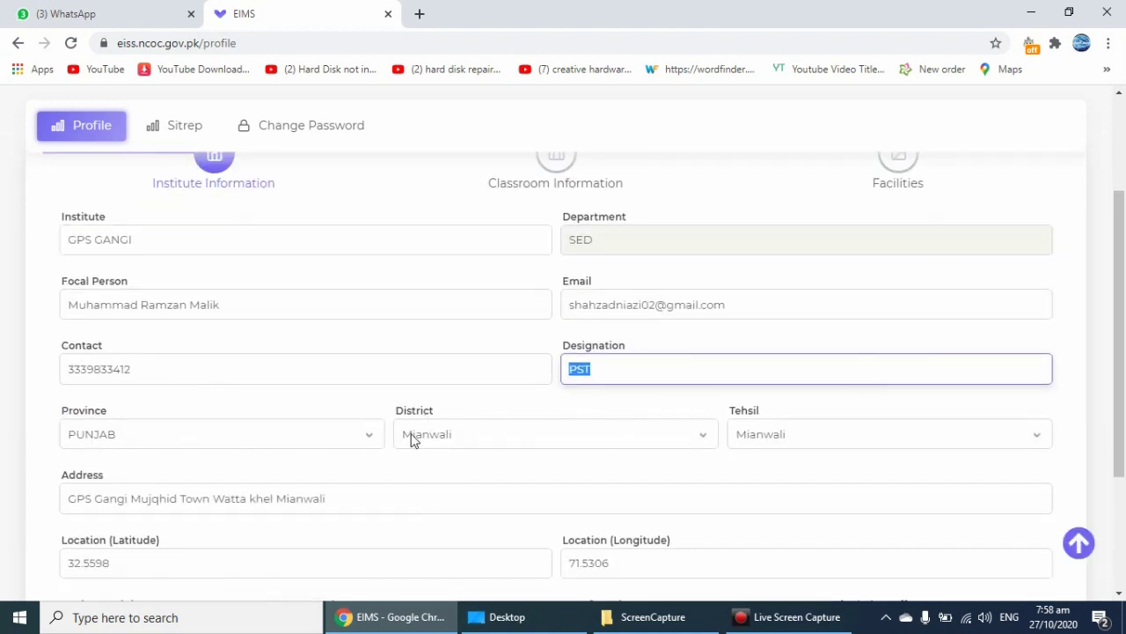
{"action": "scroll", "coordinate": [422, 431], "scroll_direction": "down", "scroll_amount": 1}
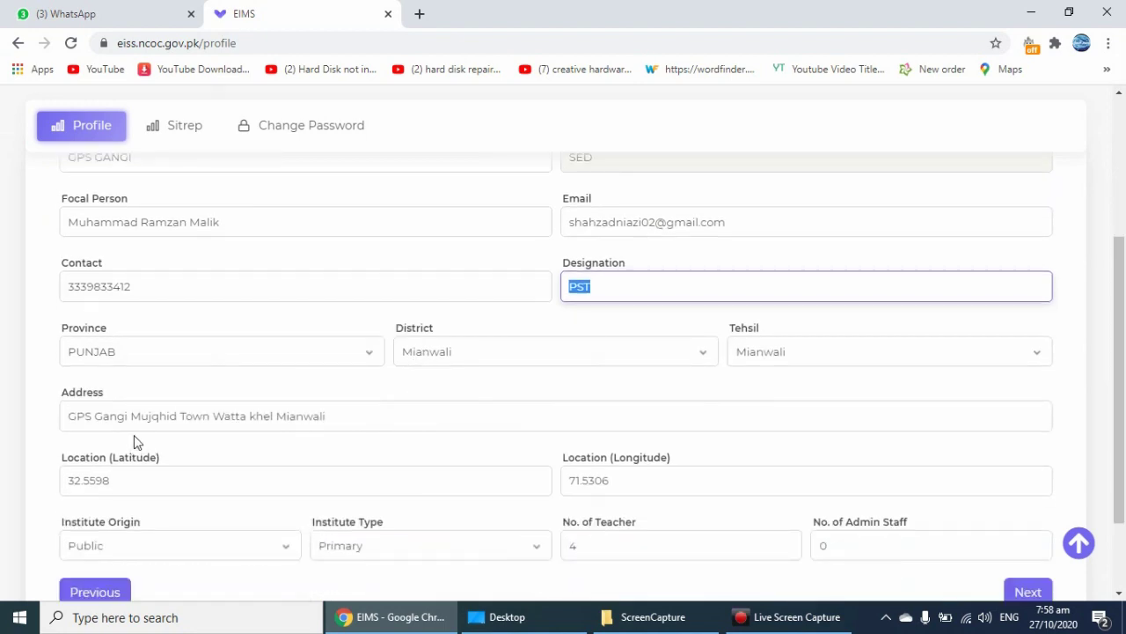
{"action": "double_click", "coordinate": [146, 417]}
{"action": "scroll", "coordinate": [197, 475], "scroll_direction": "down", "scroll_amount": 1}
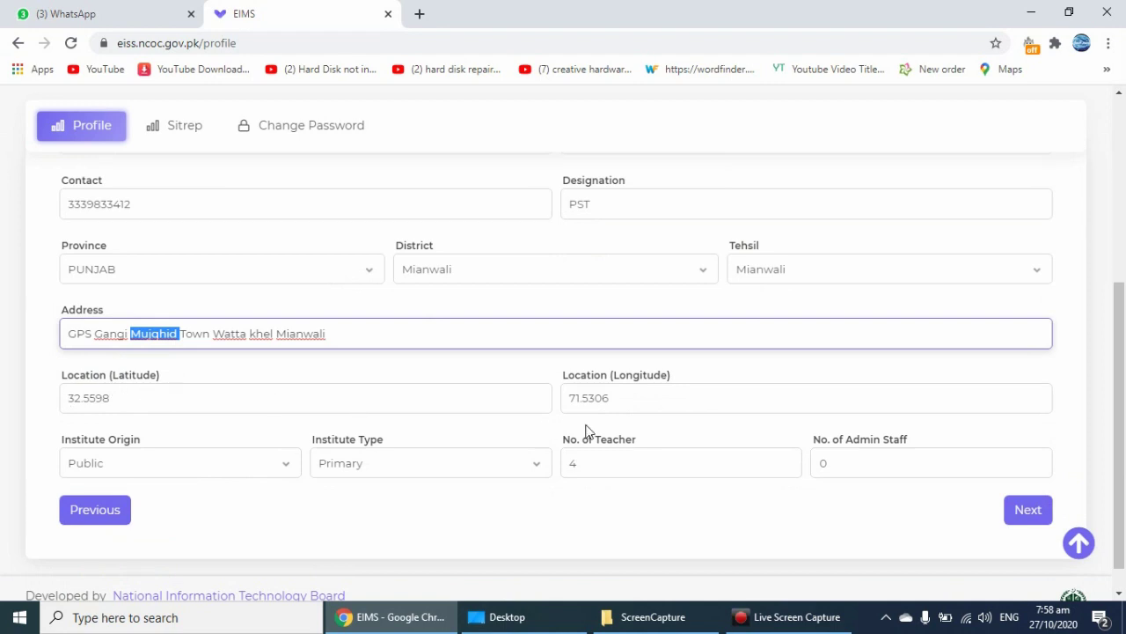
{"action": "double_click", "coordinate": [268, 398]}
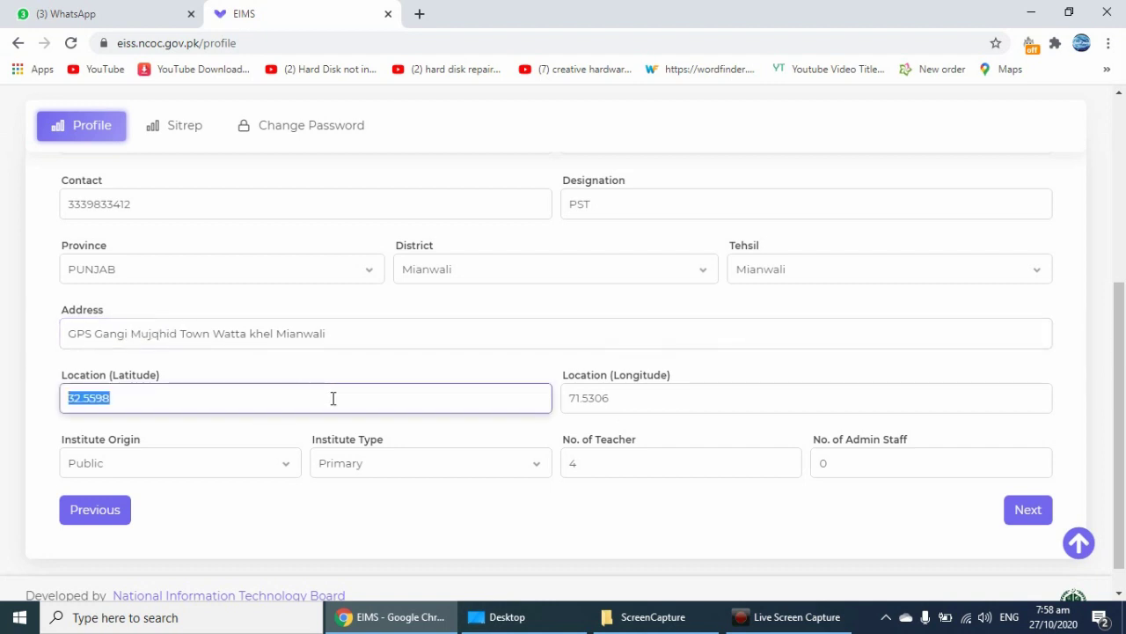
Step: Switch to Google Maps on the phone and inspect the dropped pin's latitude and longitude for the location fields
{"action": "left_click", "coordinate": [502, 399]}
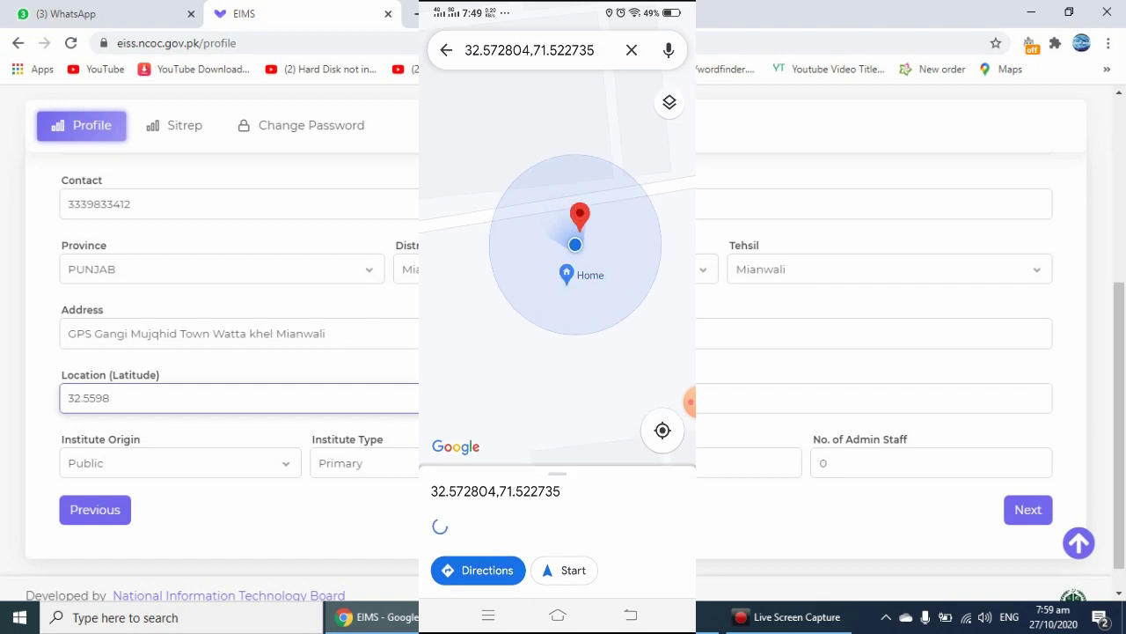
{"action": "left_click", "coordinate": [529, 50]}
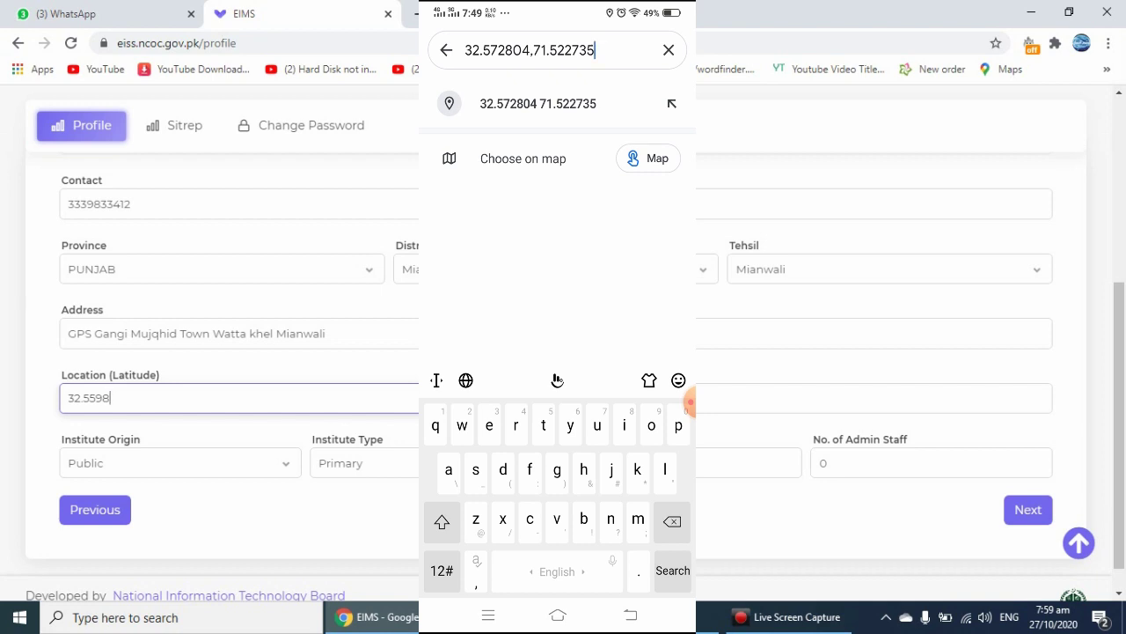
{"action": "left_click", "coordinate": [690, 401]}
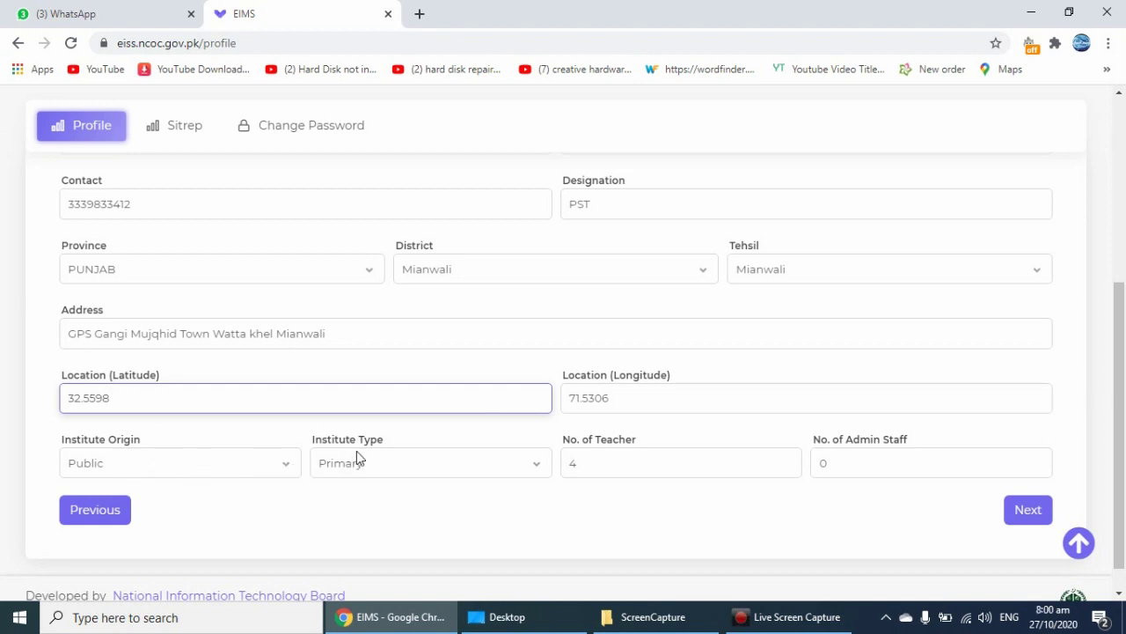
Step: Check the institute type and the teacher and admin staff numbers, keeping them as they are, and continue to Classroom Information
{"action": "left_click", "coordinate": [390, 467]}
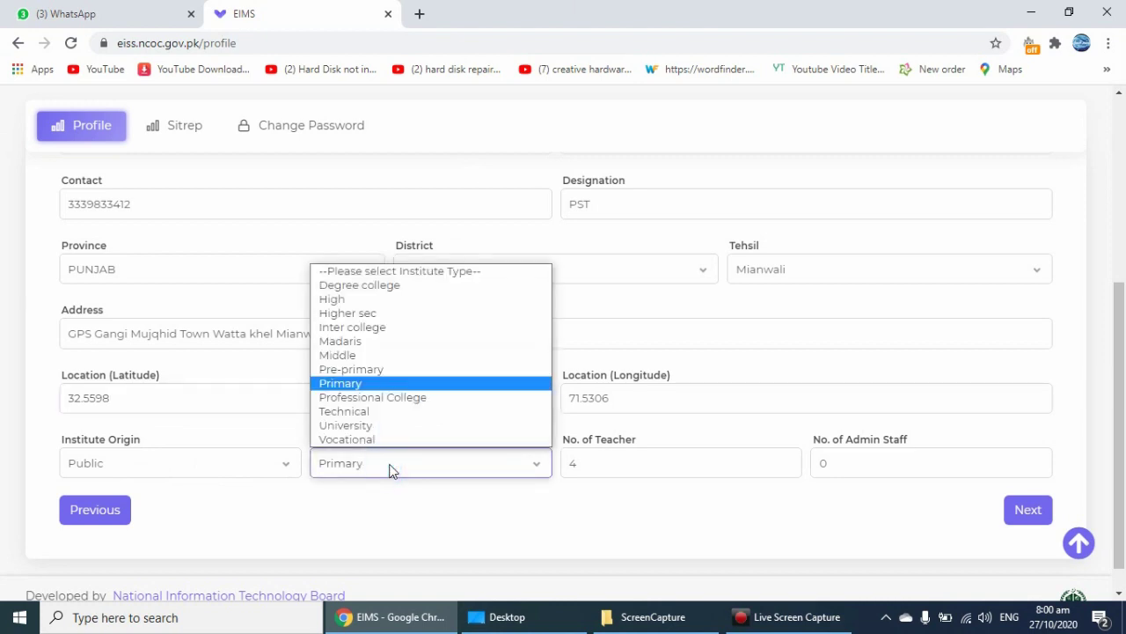
{"action": "left_click", "coordinate": [390, 466]}
{"action": "left_click", "coordinate": [597, 465]}
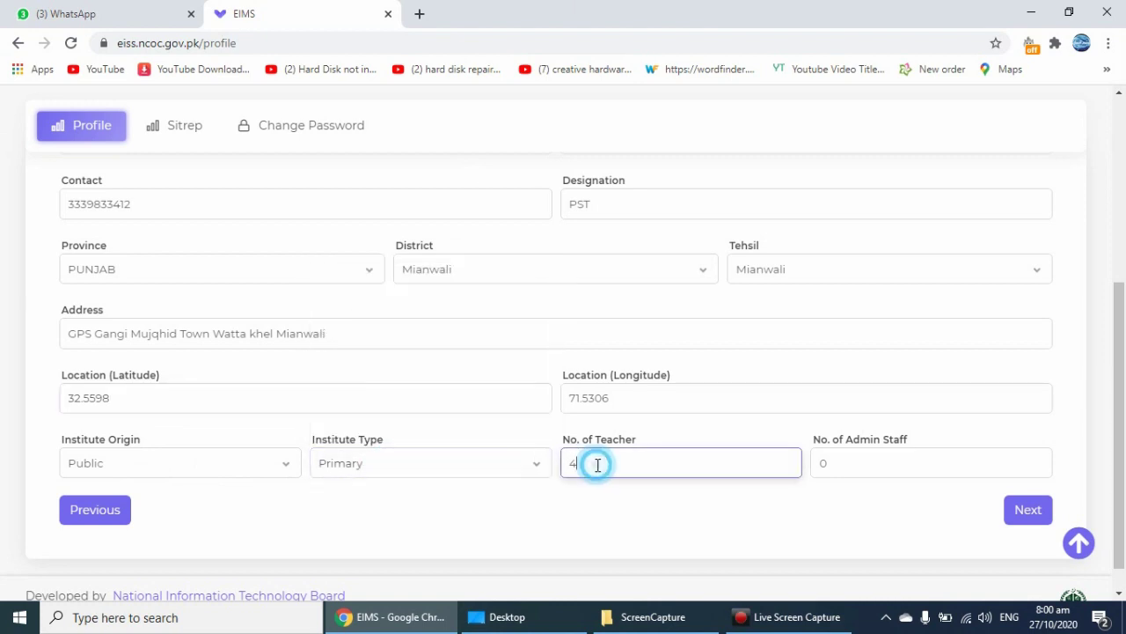
{"action": "double_click", "coordinate": [598, 464]}
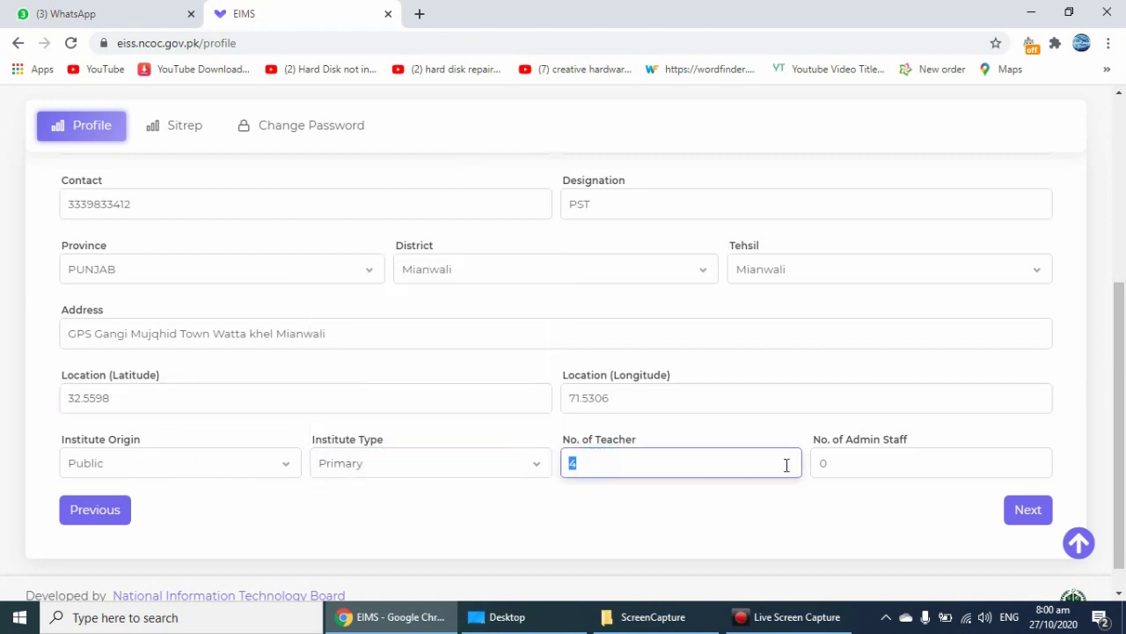
{"action": "left_click", "coordinate": [886, 465]}
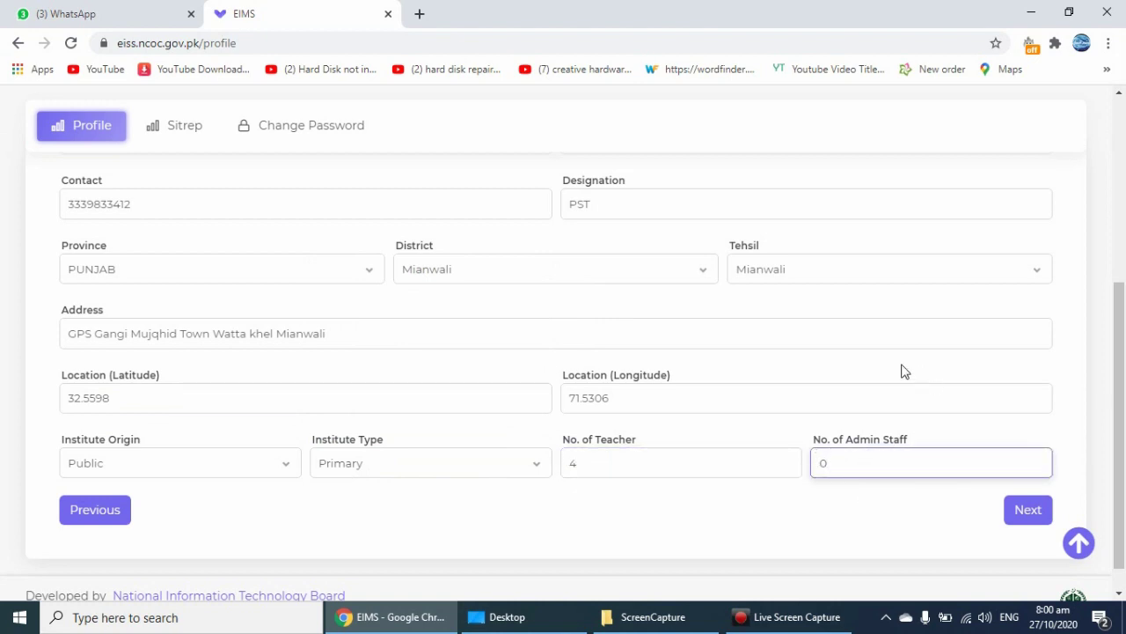
{"action": "scroll", "coordinate": [905, 370], "scroll_direction": "down", "scroll_amount": 1}
{"action": "left_click", "coordinate": [1029, 482]}
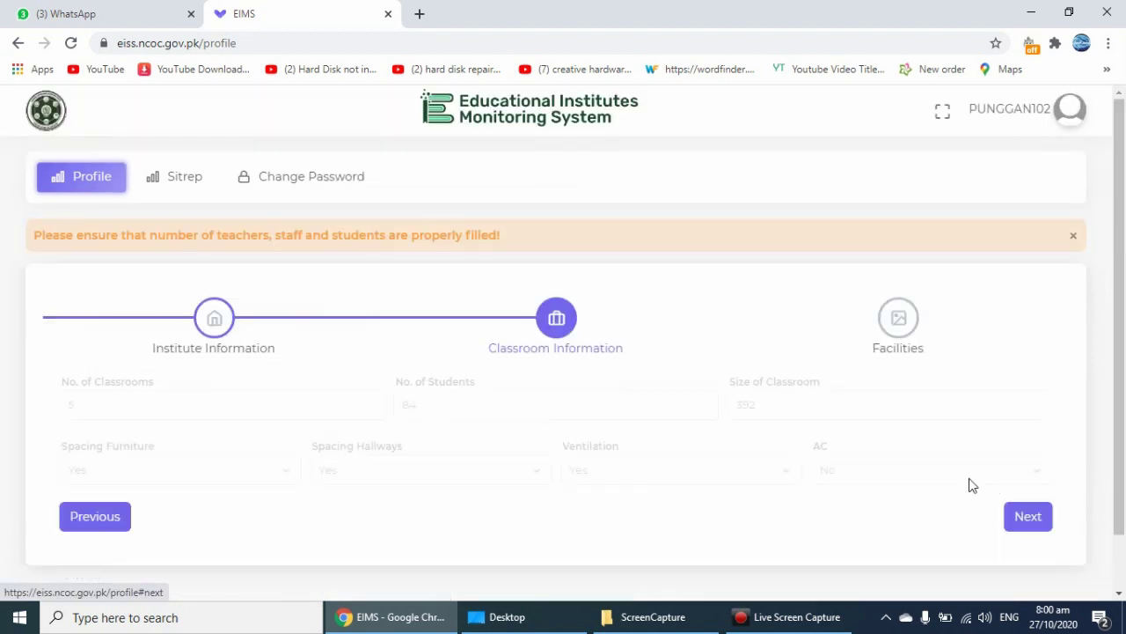
Step: Review the number of classrooms and the number of students in the Classroom Information section
{"action": "scroll", "coordinate": [329, 393], "scroll_direction": "down", "scroll_amount": 1}
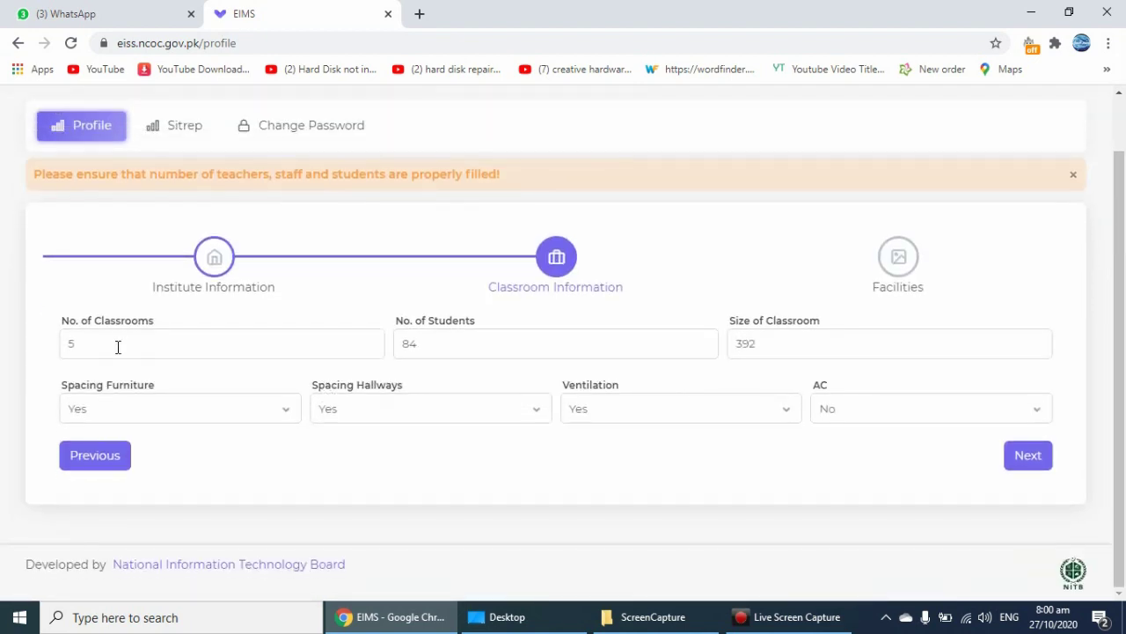
{"action": "left_click", "coordinate": [88, 341]}
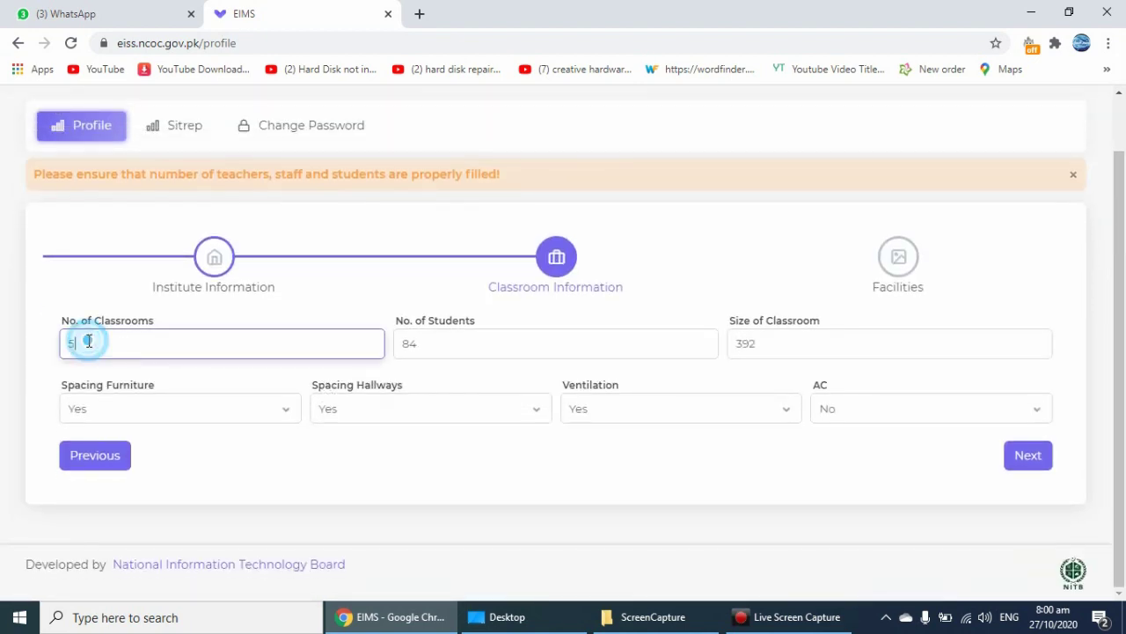
{"action": "left_click_drag", "start_coordinate": [453, 349], "coordinate": [406, 350]}
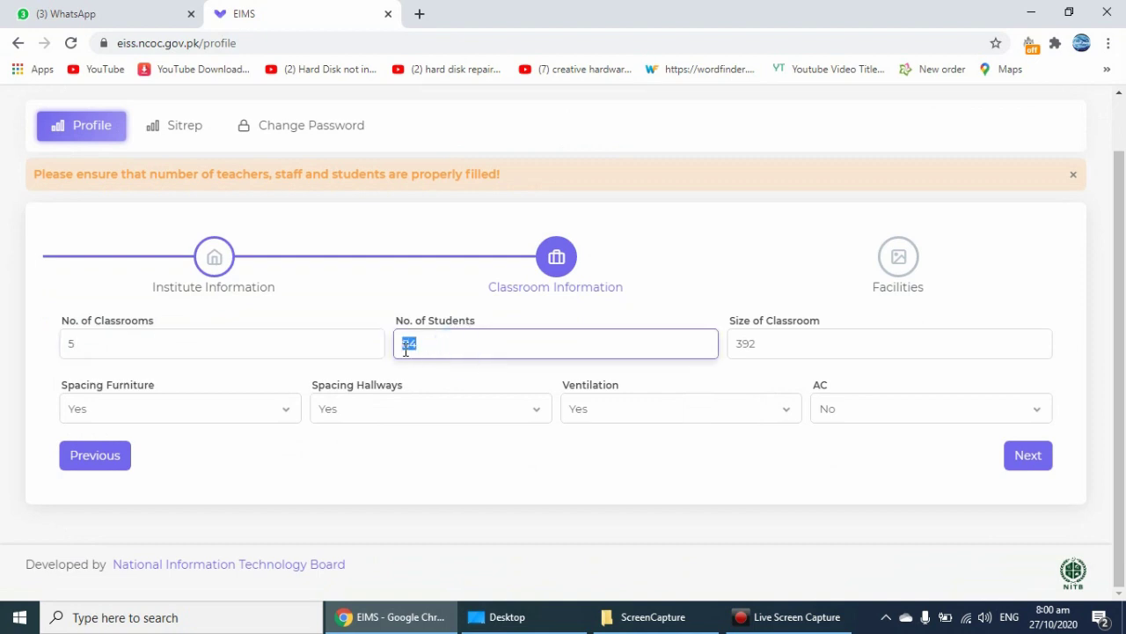
{"action": "left_click", "coordinate": [438, 342]}
Step: Replace the average size of classroom with 396
{"action": "left_click", "coordinate": [770, 346]}
{"action": "double_click", "coordinate": [770, 347]}
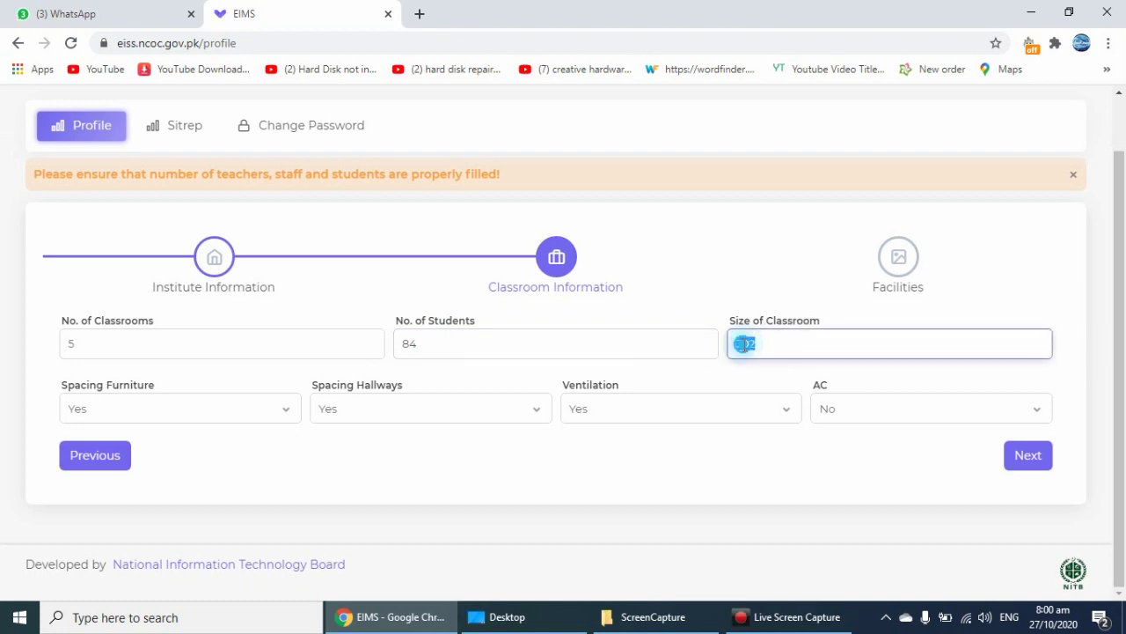
{"action": "left_click", "coordinate": [791, 342]}
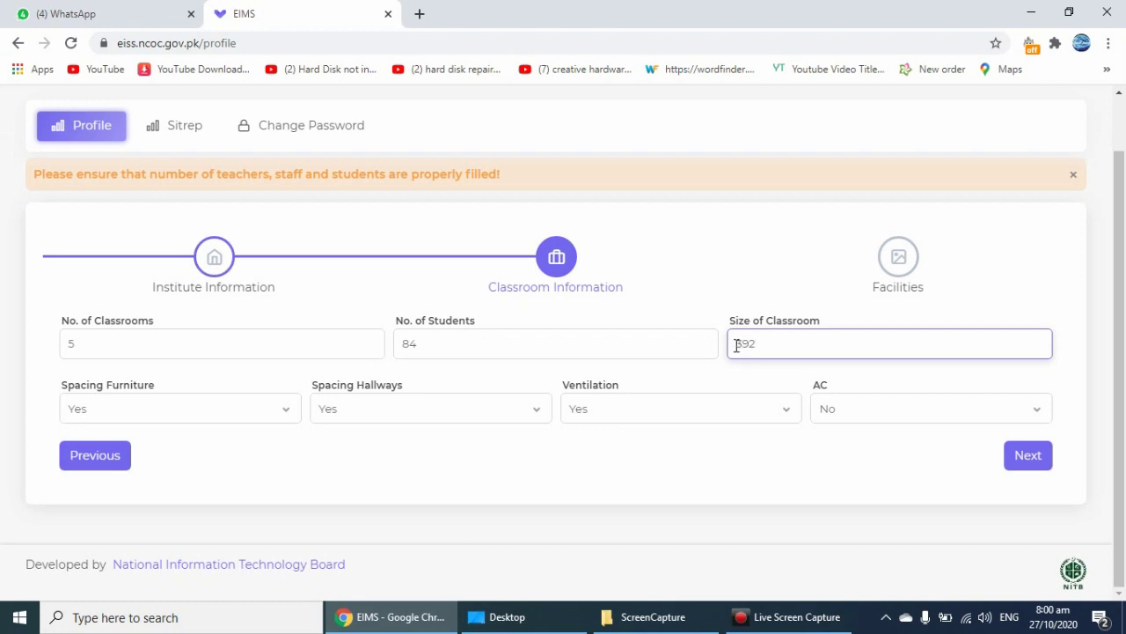
{"action": "left_click_drag", "start_coordinate": [737, 345], "coordinate": [753, 346]}
{"action": "left_click", "coordinate": [762, 345]}
{"action": "left_click_drag", "start_coordinate": [739, 345], "coordinate": [775, 344]}
{"action": "left_click", "coordinate": [775, 344]}
{"action": "left_click", "coordinate": [775, 343]}
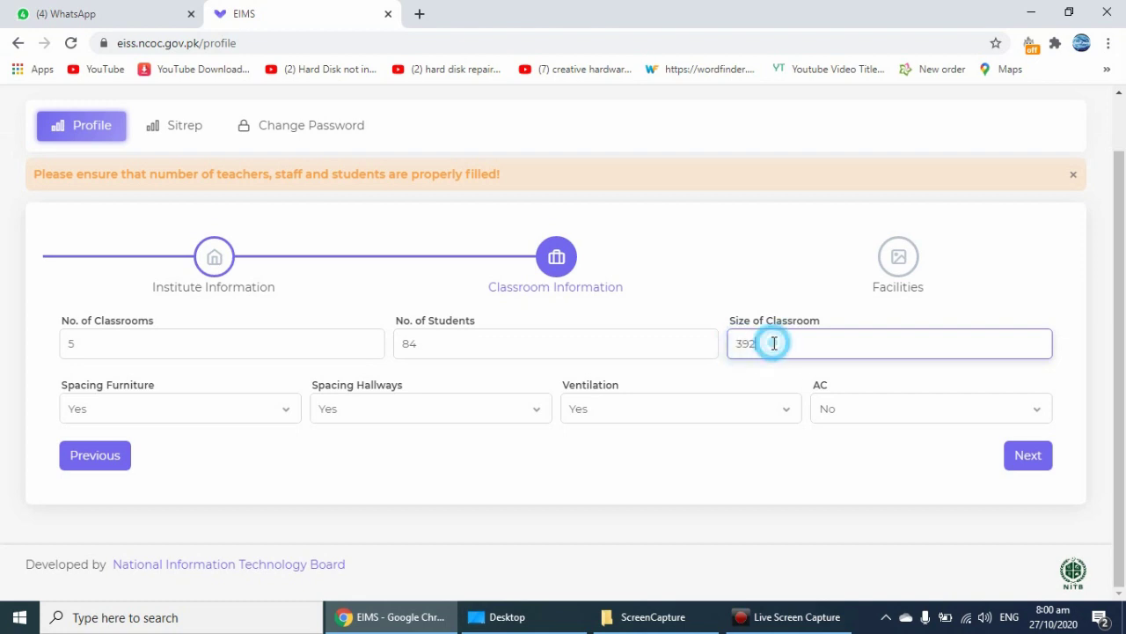
{"action": "double_click", "coordinate": [773, 343]}
{"action": "key", "text": "BackSpace"}
{"action": "key", "text": "BackSpace"}
{"action": "left_click", "coordinate": [770, 342]}
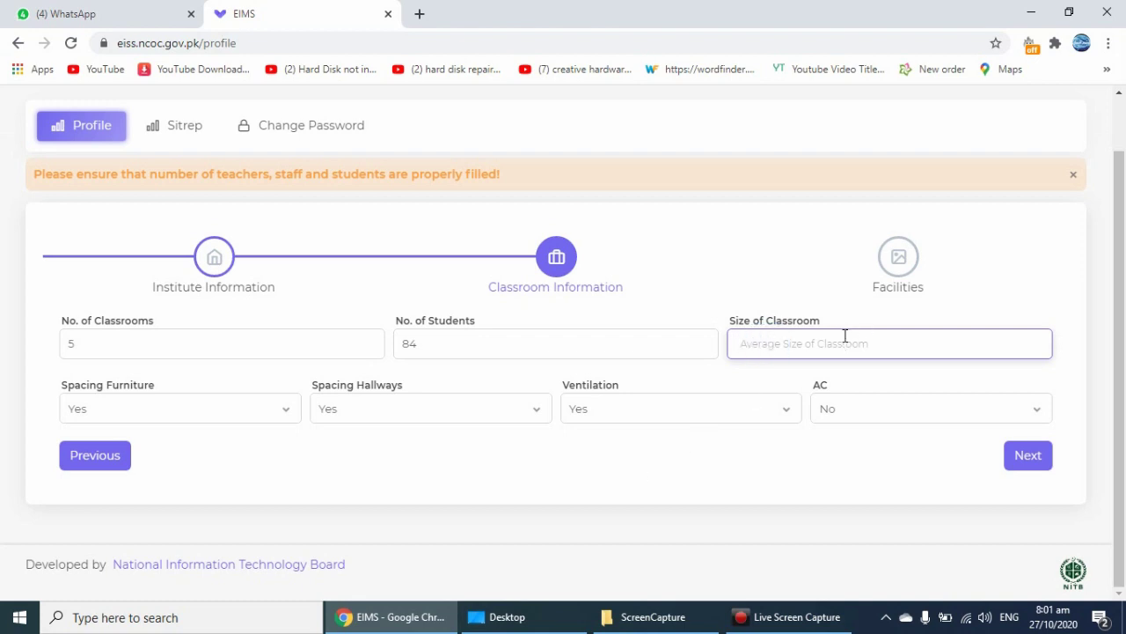
{"action": "type", "text": "396"}
Step: Check the furniture spacing, hallway spacing, ventilation and AC choices, keeping them as they are, and continue to Facilities
{"action": "left_click", "coordinate": [109, 408]}
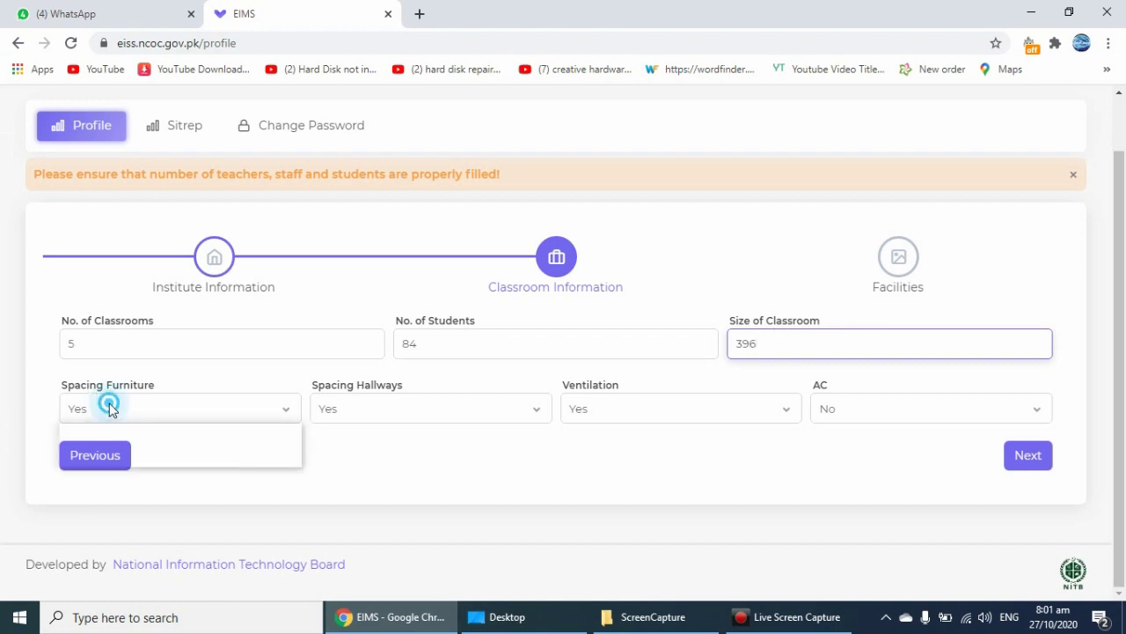
{"action": "left_click", "coordinate": [111, 404]}
{"action": "left_click", "coordinate": [370, 409]}
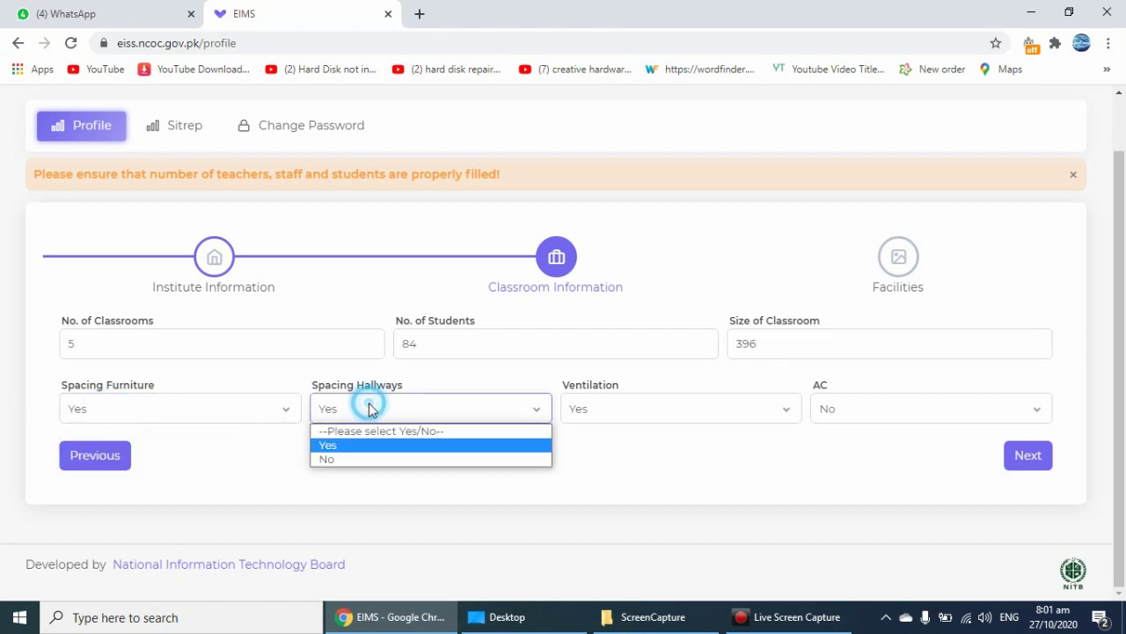
{"action": "left_click", "coordinate": [371, 403]}
{"action": "left_click", "coordinate": [642, 408]}
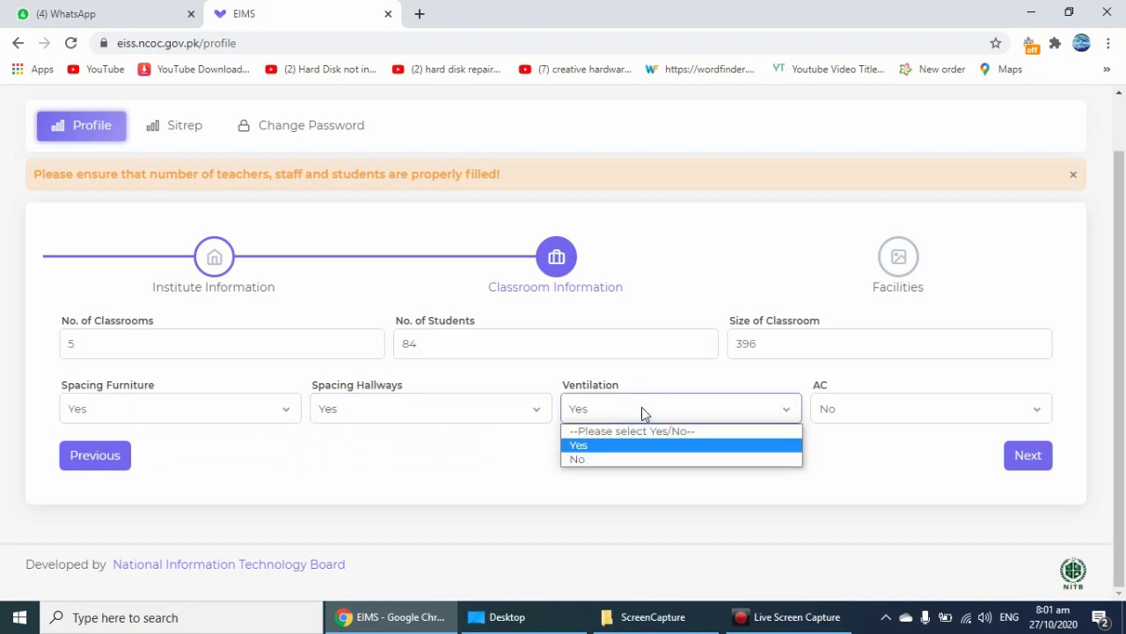
{"action": "left_click", "coordinate": [628, 412]}
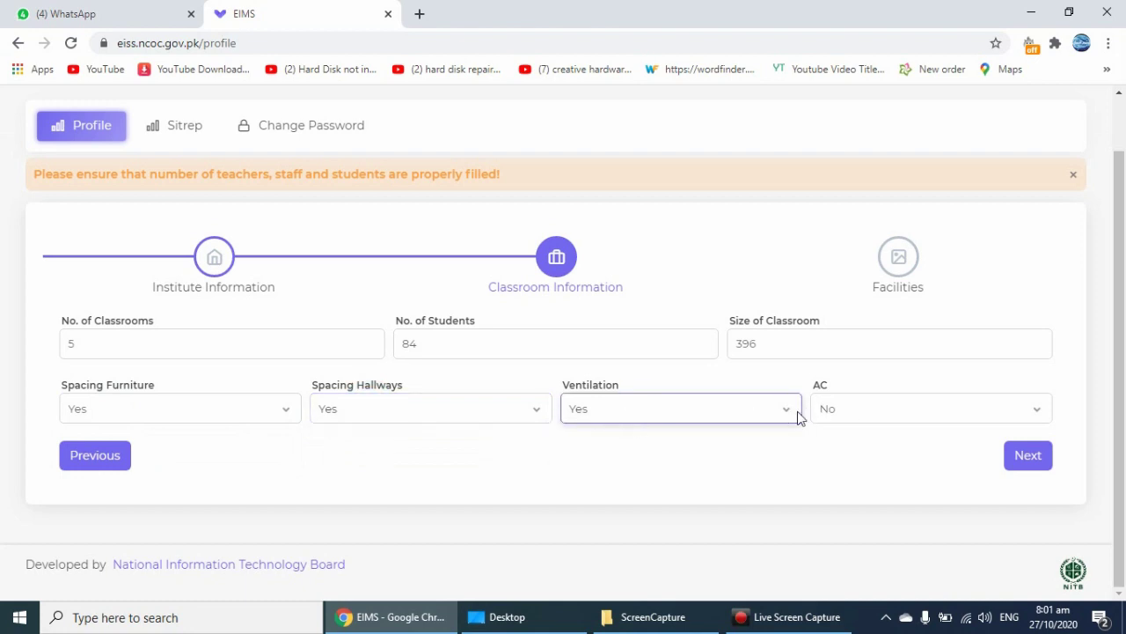
{"action": "left_click", "coordinate": [847, 412]}
{"action": "left_click", "coordinate": [848, 412]}
{"action": "scroll", "coordinate": [233, 508], "scroll_direction": "up", "scroll_amount": 1}
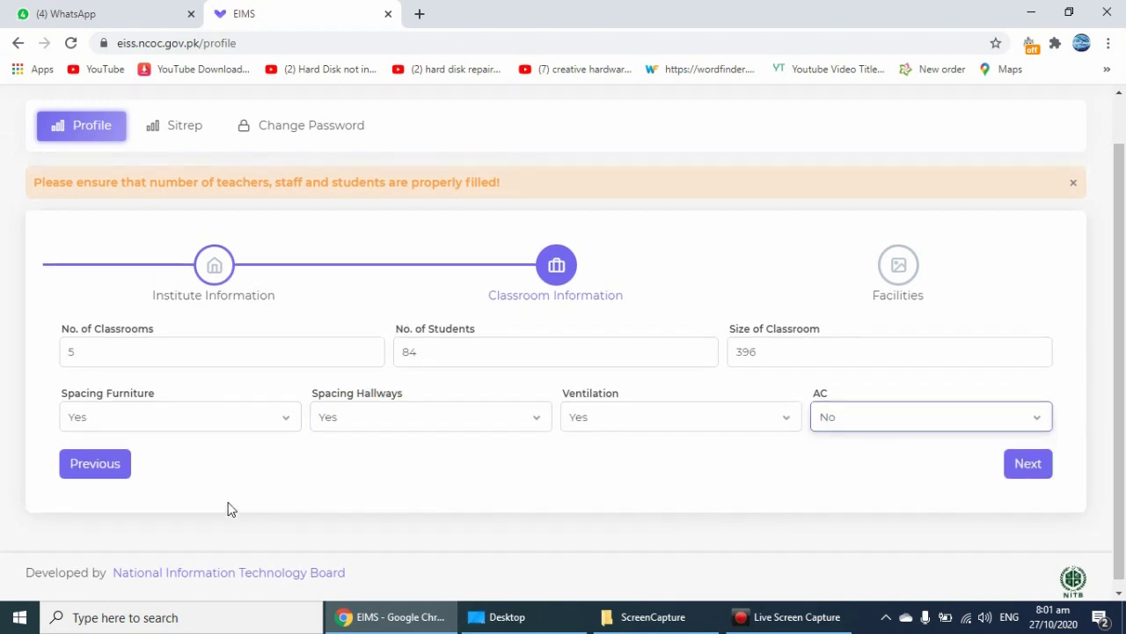
{"action": "scroll", "coordinate": [249, 500], "scroll_direction": "down", "scroll_amount": 1}
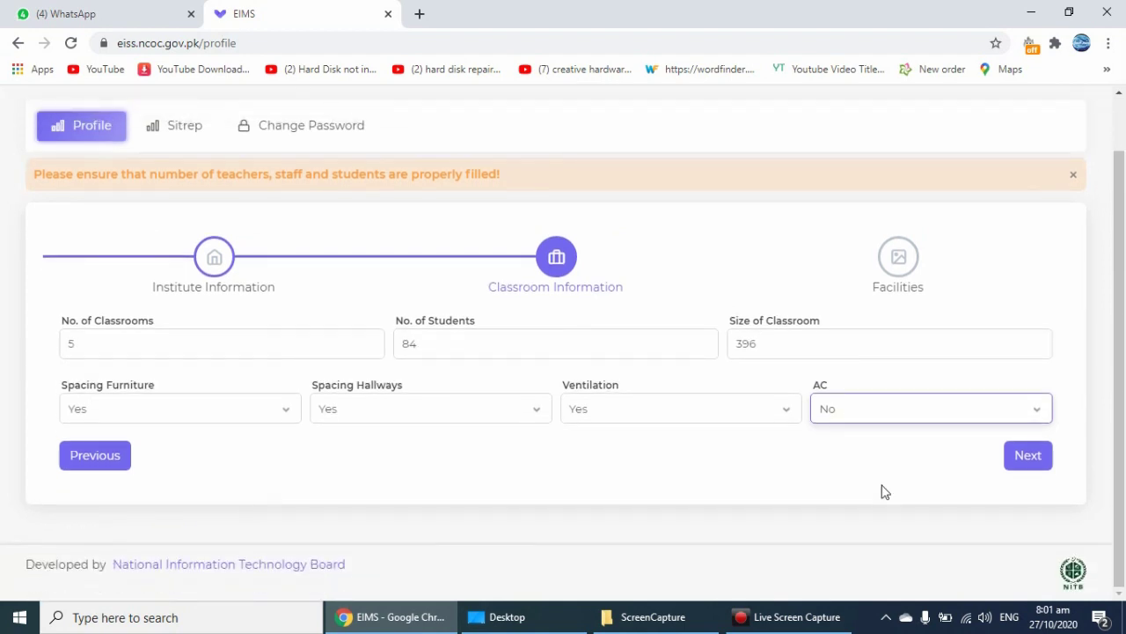
{"action": "left_click", "coordinate": [1029, 459]}
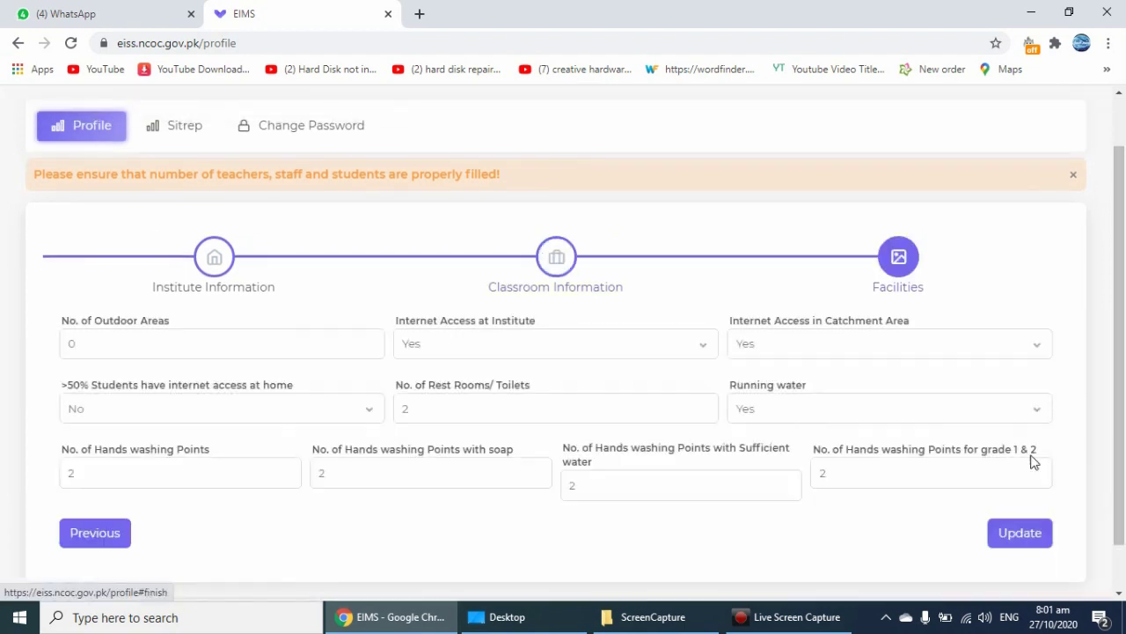
Step: Review the number of outdoor areas in the Facilities section
{"action": "triple_click", "coordinate": [126, 322]}
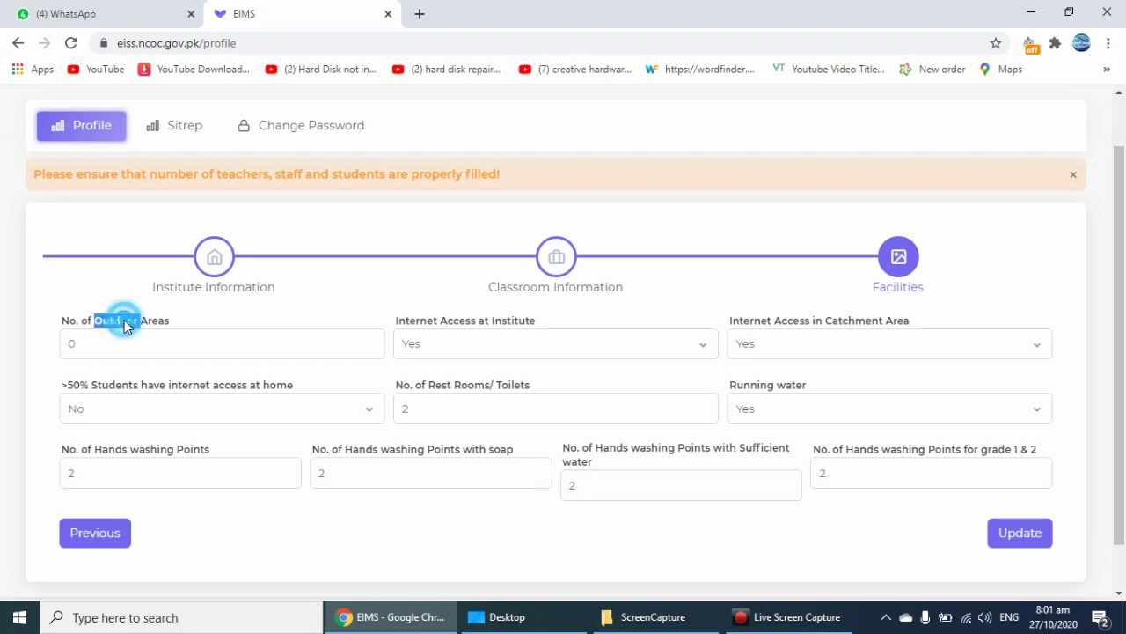
{"action": "left_click", "coordinate": [146, 351]}
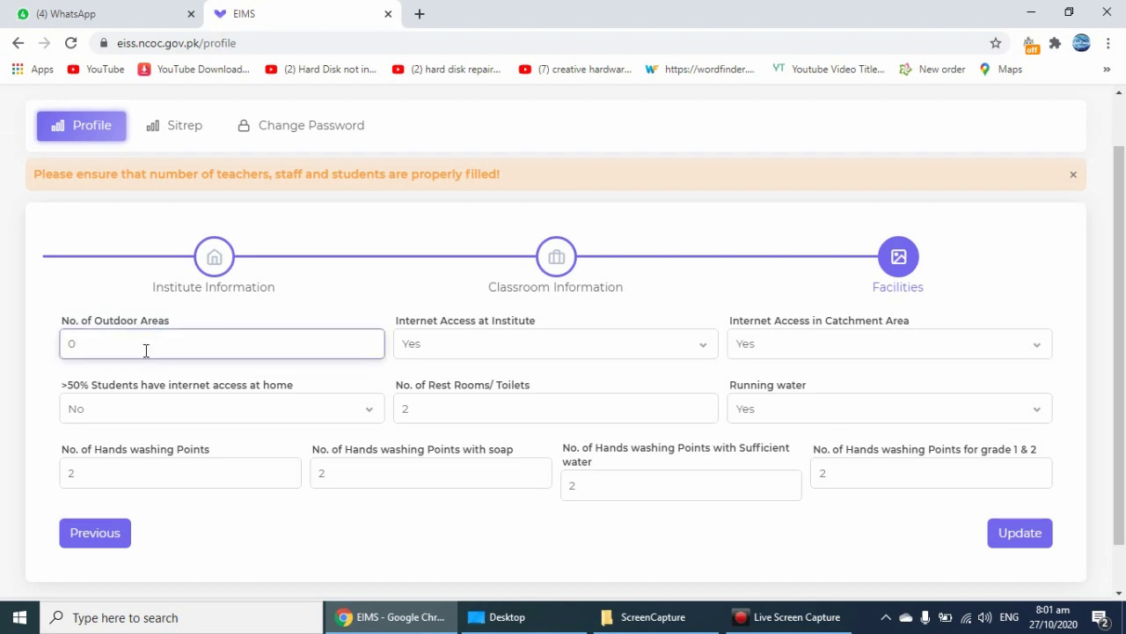
{"action": "left_click", "coordinate": [142, 323]}
{"action": "left_click", "coordinate": [290, 304]}
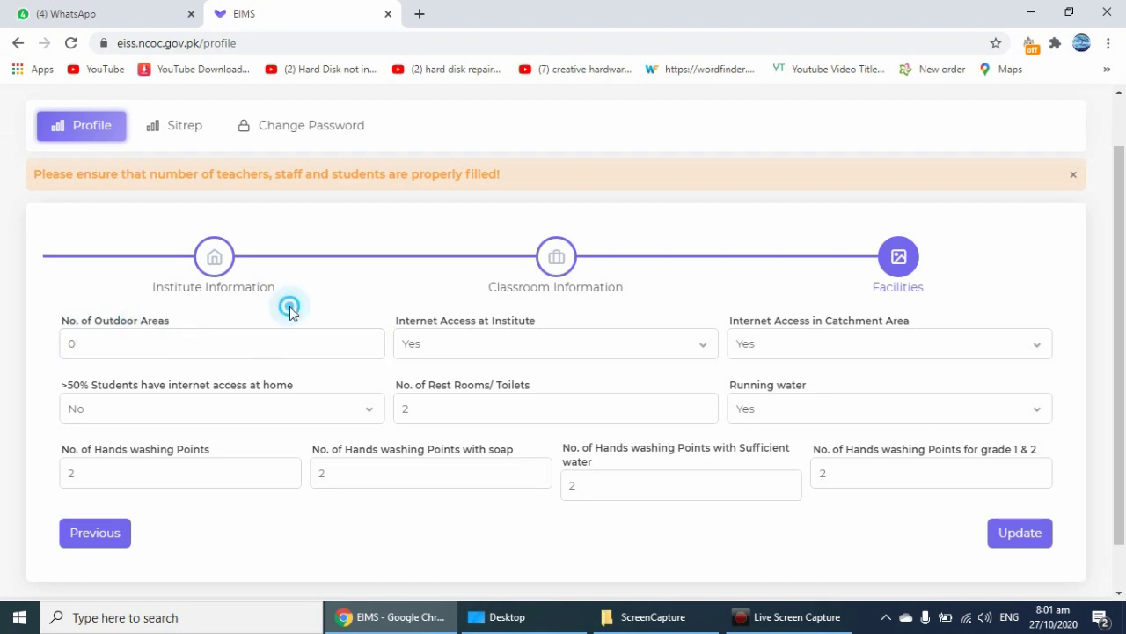
{"action": "triple_click", "coordinate": [112, 321]}
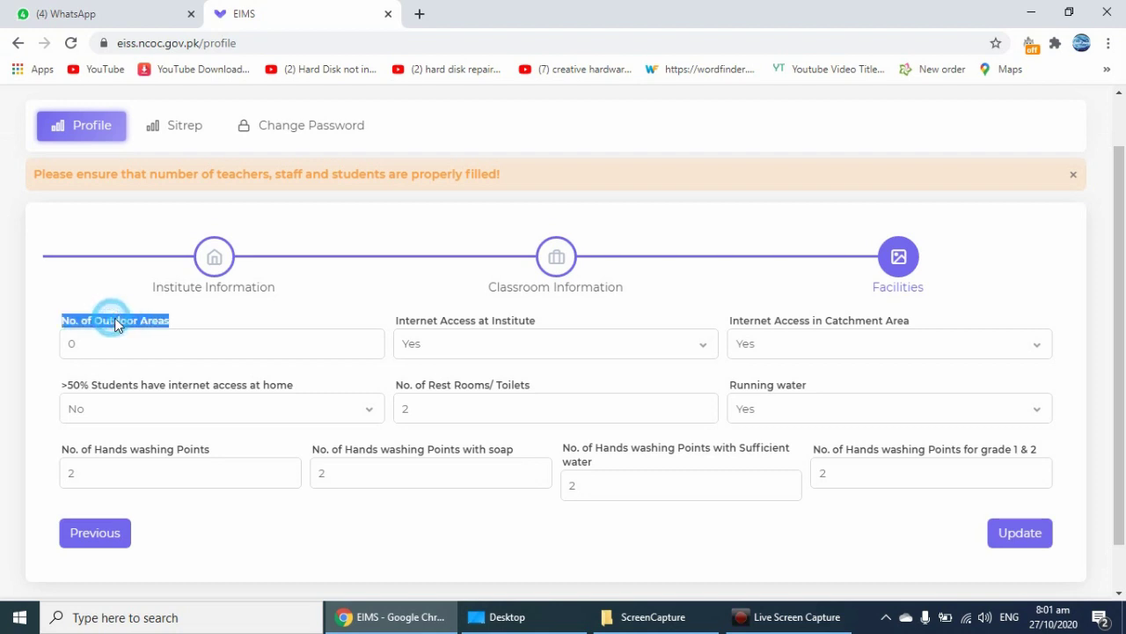
{"action": "left_click", "coordinate": [208, 316]}
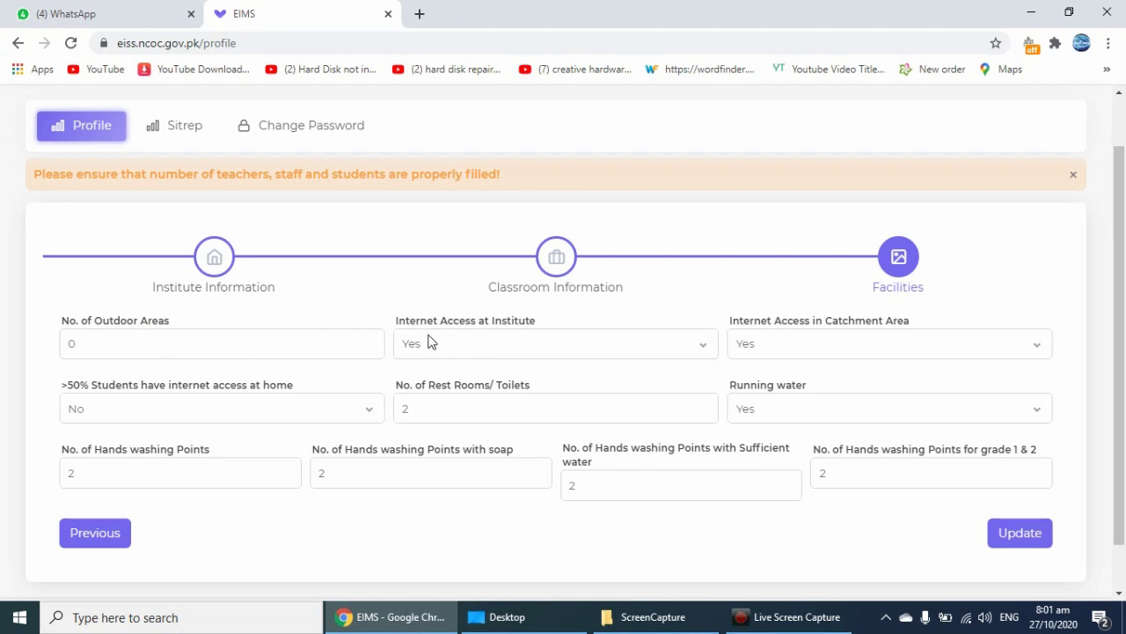
Step: Review the internet access choices for the institute, the catchment area and the students' homes
{"action": "left_click", "coordinate": [470, 345]}
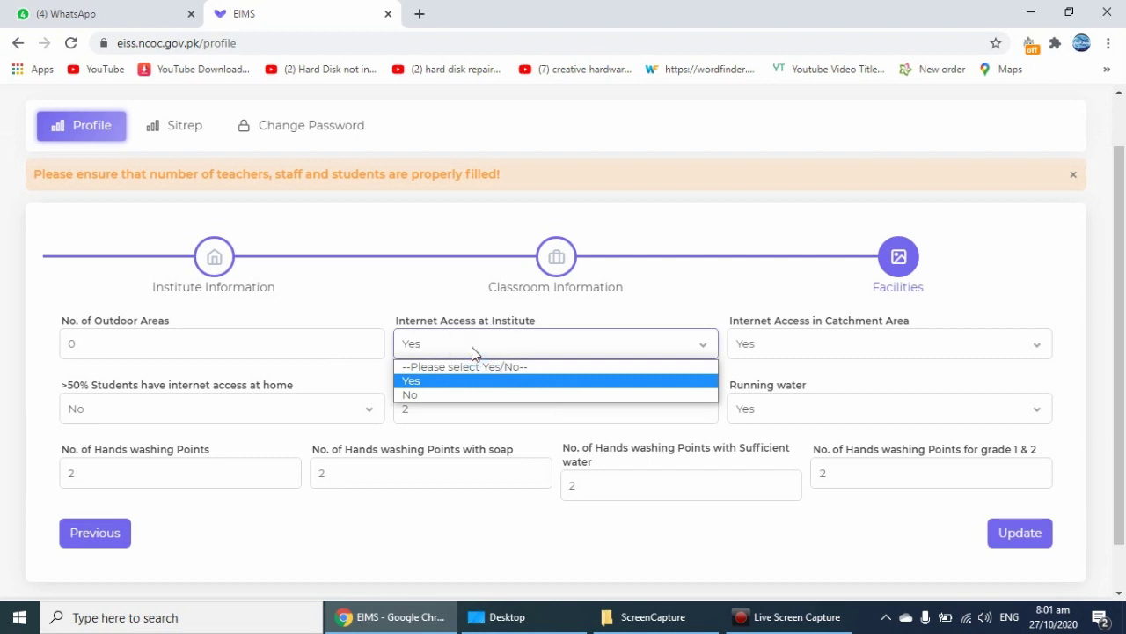
{"action": "left_click", "coordinate": [472, 352]}
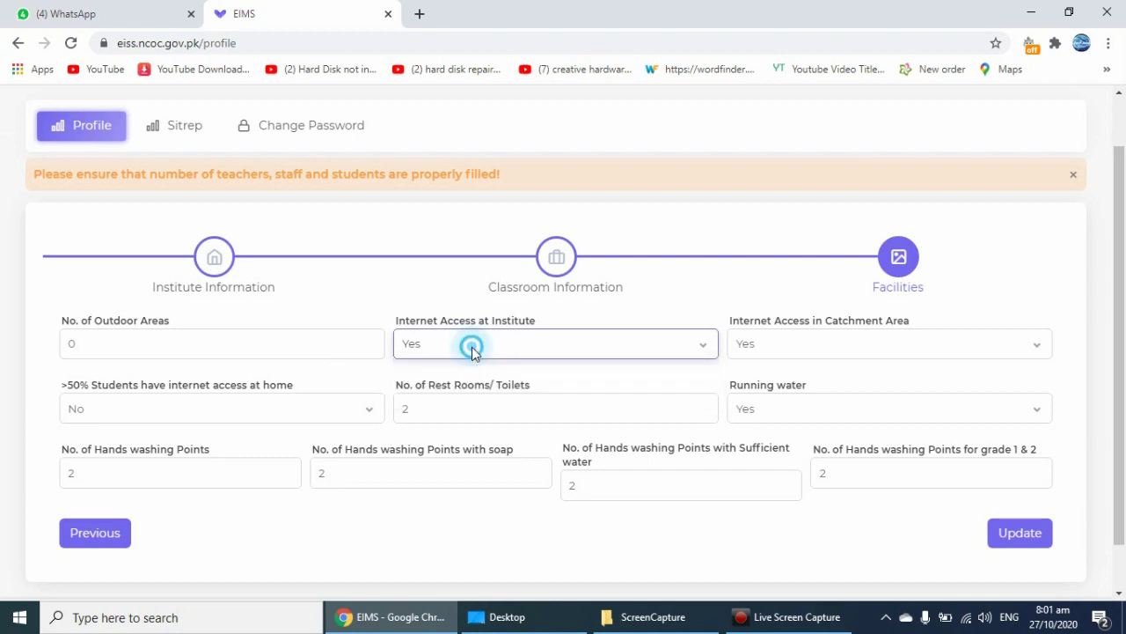
{"action": "left_click", "coordinate": [824, 345]}
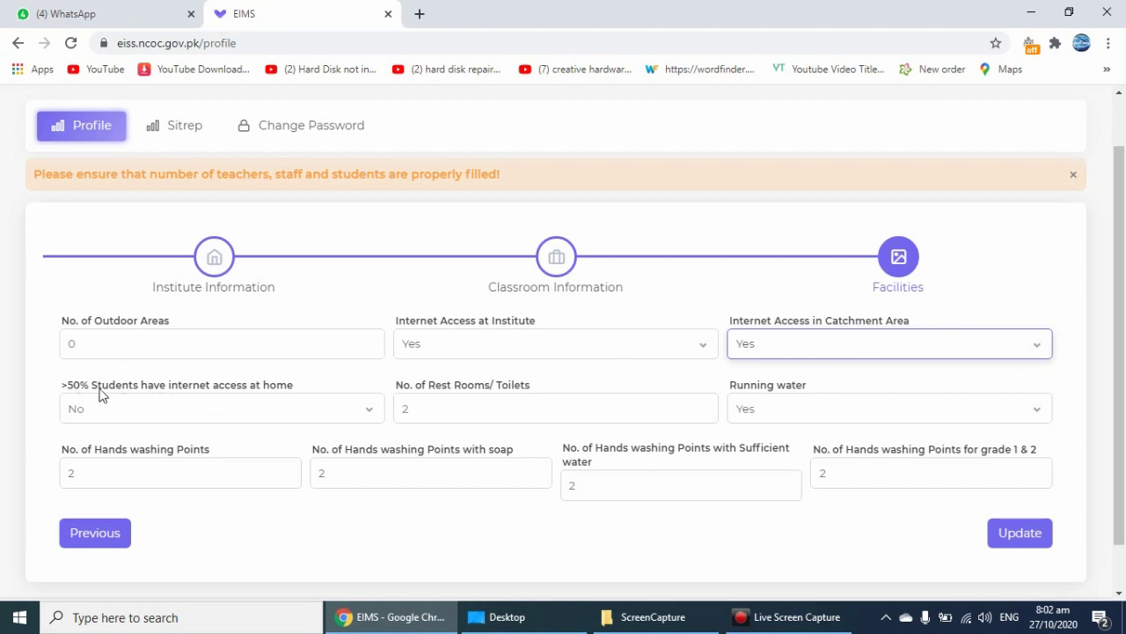
{"action": "left_click", "coordinate": [233, 413]}
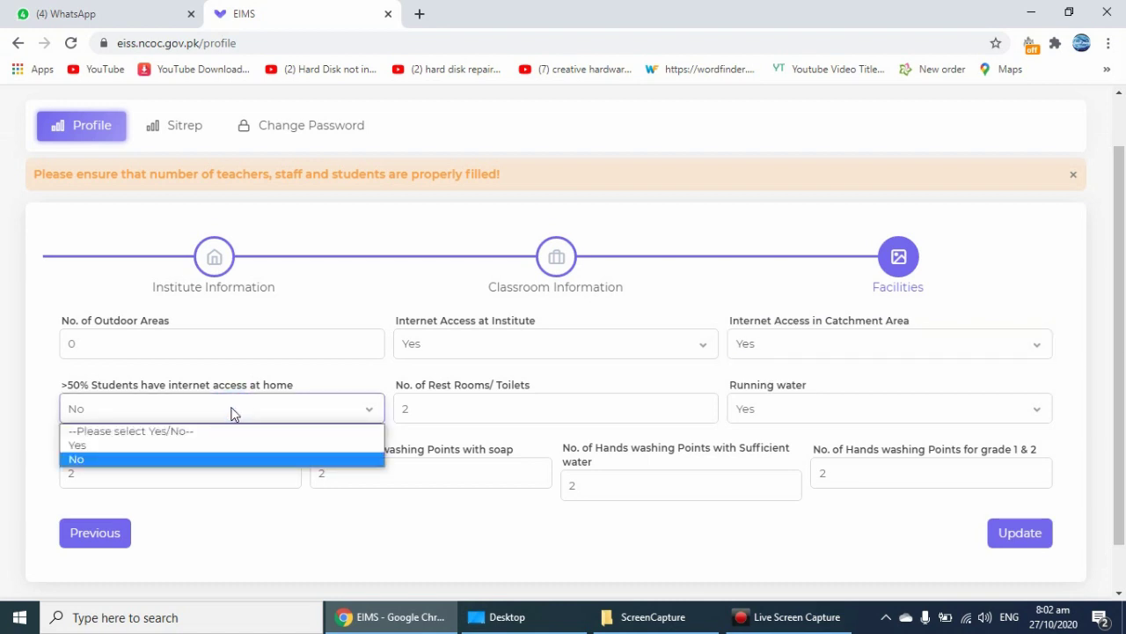
{"action": "left_click", "coordinate": [233, 414]}
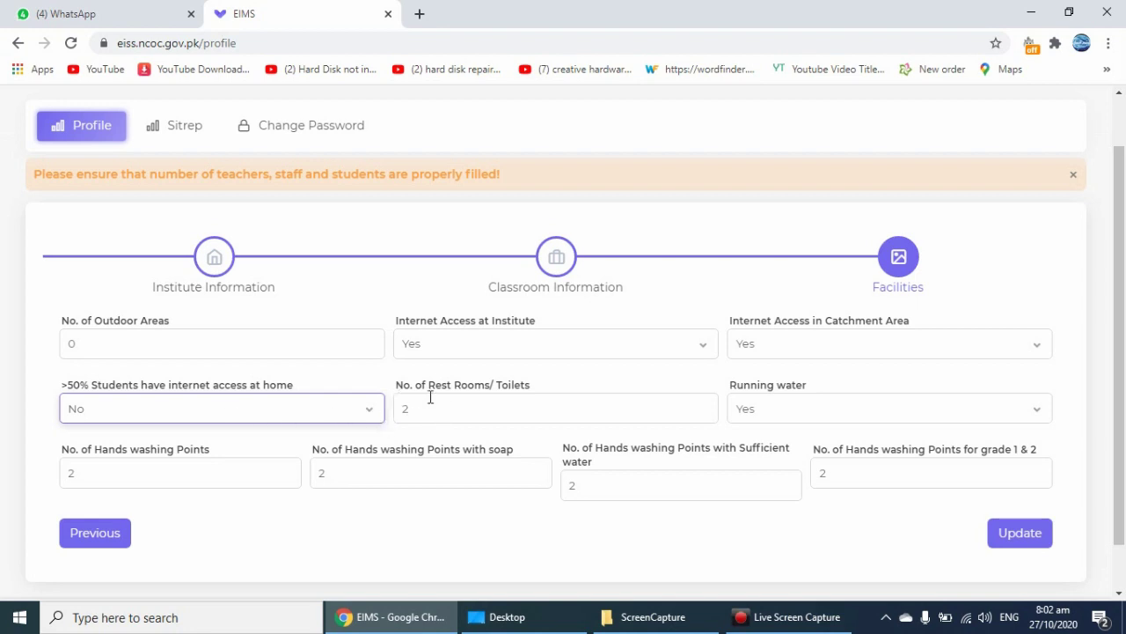
Step: Review the number of rest rooms or toilets and the running water choice
{"action": "left_click", "coordinate": [497, 383]}
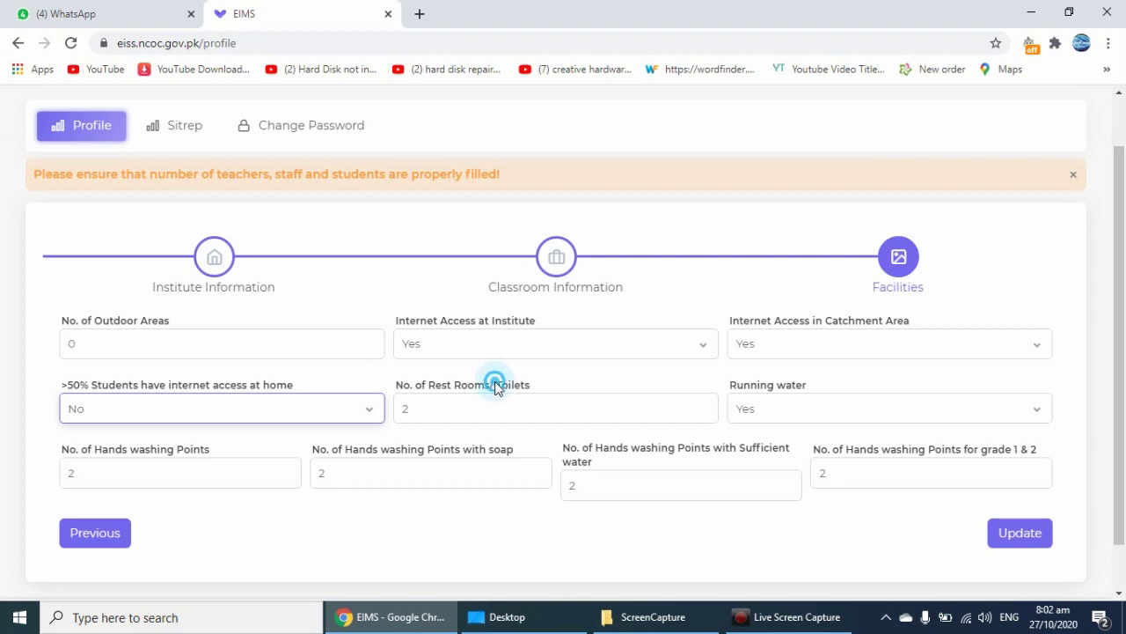
{"action": "left_click", "coordinate": [500, 385]}
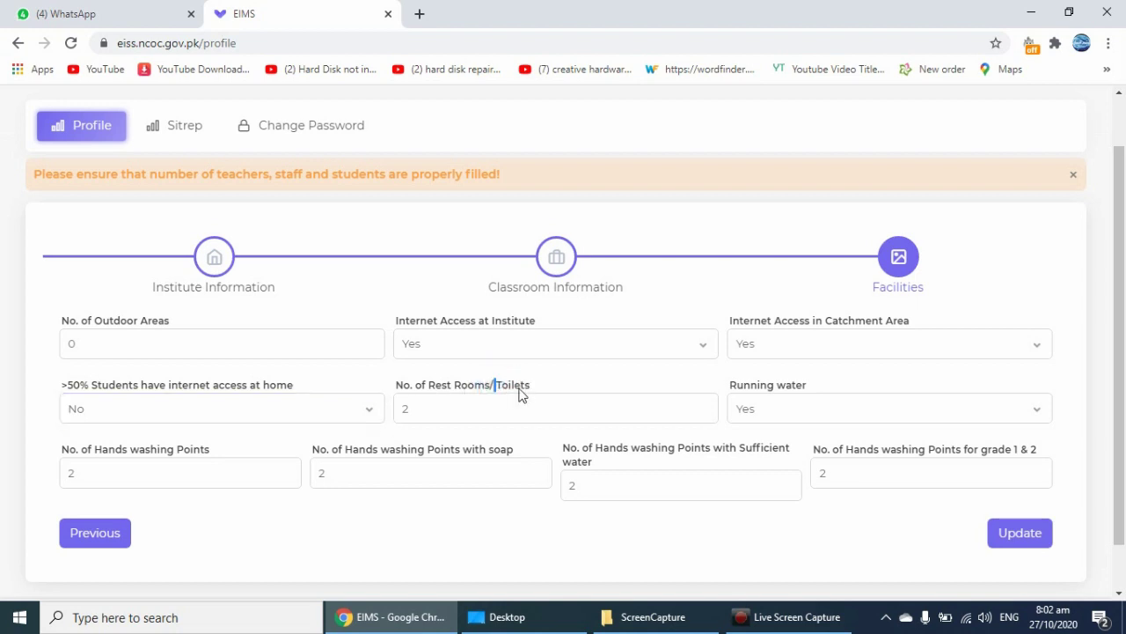
{"action": "double_click", "coordinate": [514, 385]}
{"action": "left_click", "coordinate": [489, 405]}
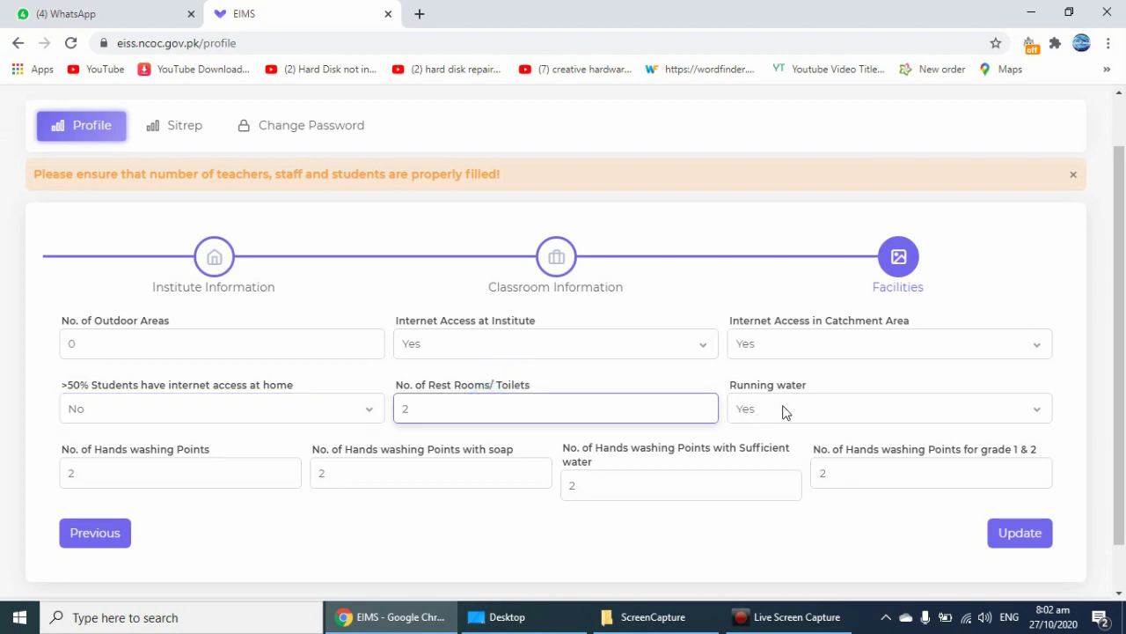
{"action": "left_click", "coordinate": [784, 409]}
{"action": "left_click", "coordinate": [784, 406]}
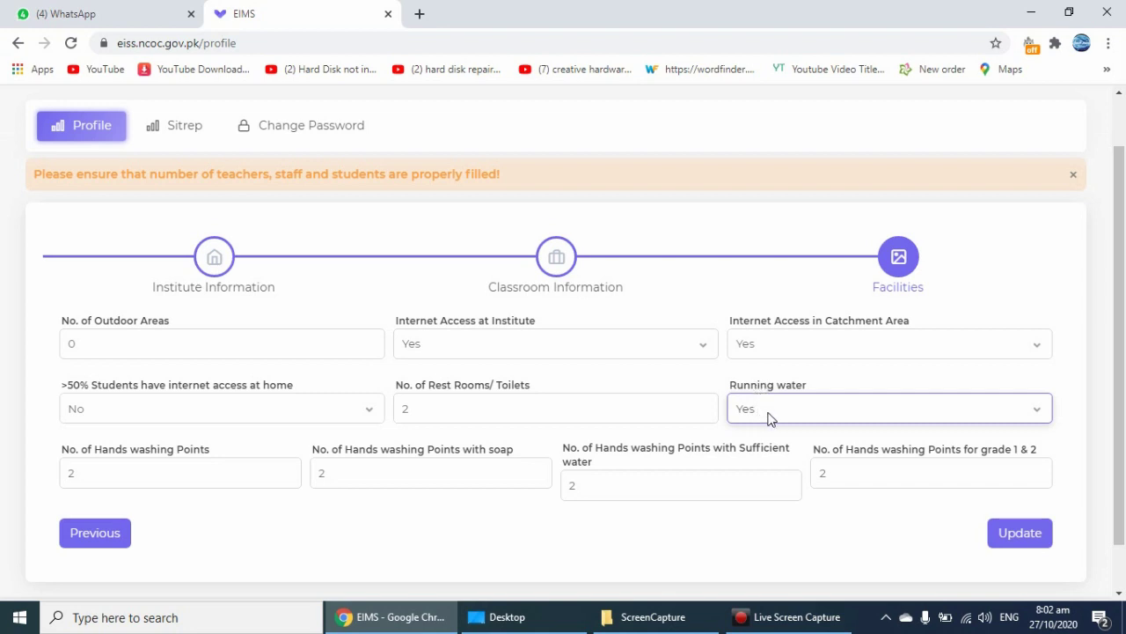
Step: Check the hand washing point counts, including those with soap and sufficient water, keeping them as they are, and submit the profile update
{"action": "left_click", "coordinate": [155, 473]}
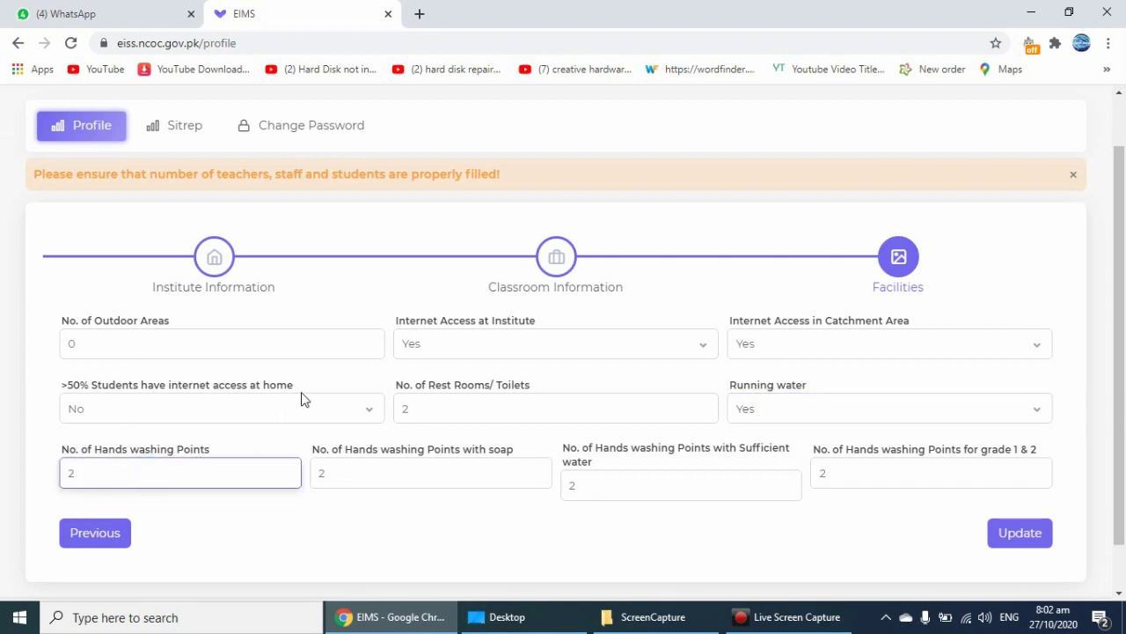
{"action": "double_click", "coordinate": [95, 473]}
{"action": "left_click", "coordinate": [478, 471]}
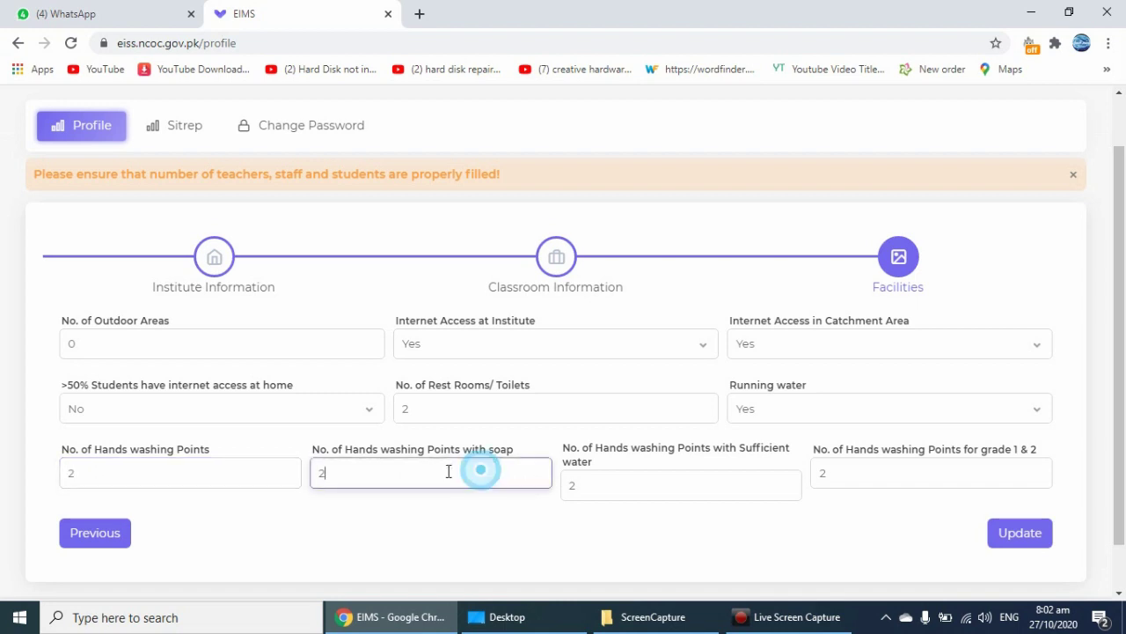
{"action": "left_click", "coordinate": [188, 468]}
{"action": "left_click", "coordinate": [408, 472]}
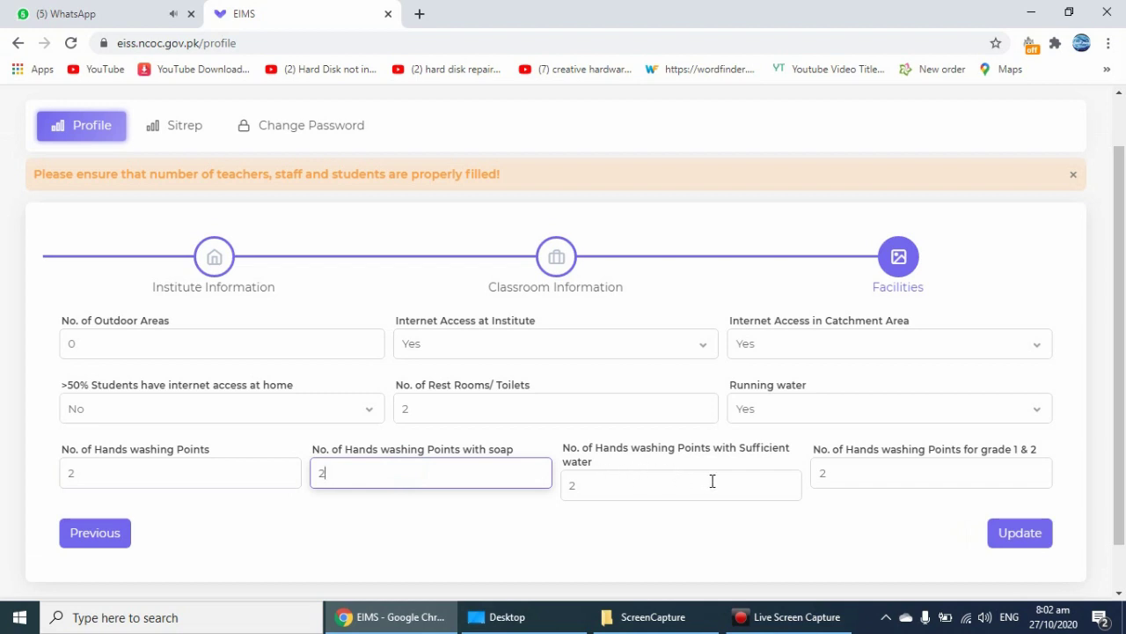
{"action": "left_click", "coordinate": [671, 482]}
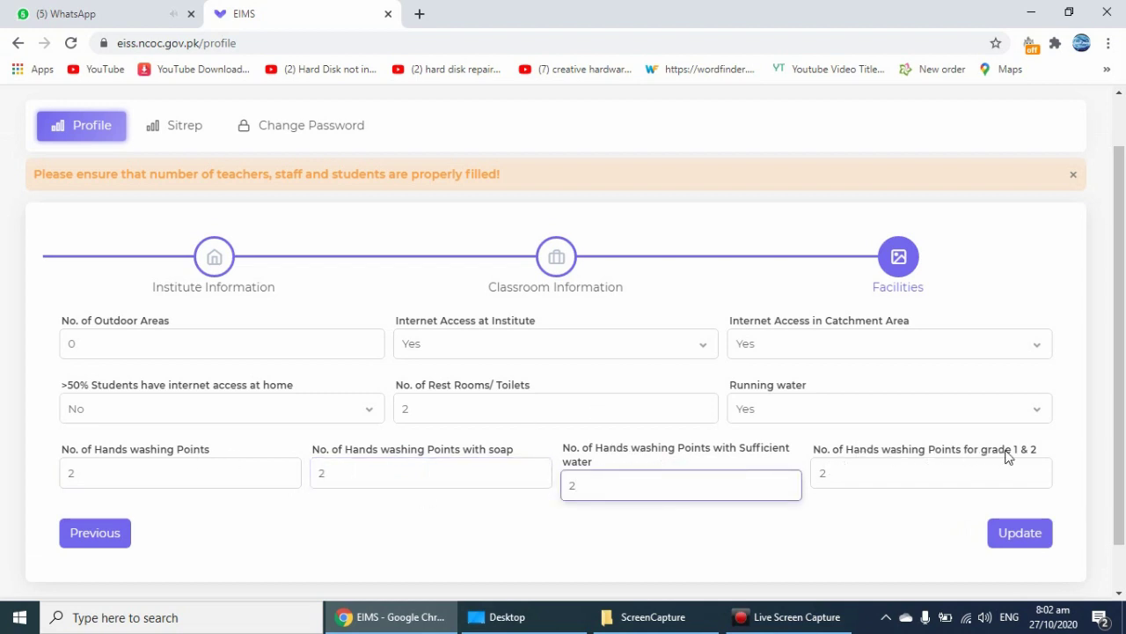
{"action": "scroll", "coordinate": [813, 480], "scroll_direction": "down", "scroll_amount": 1}
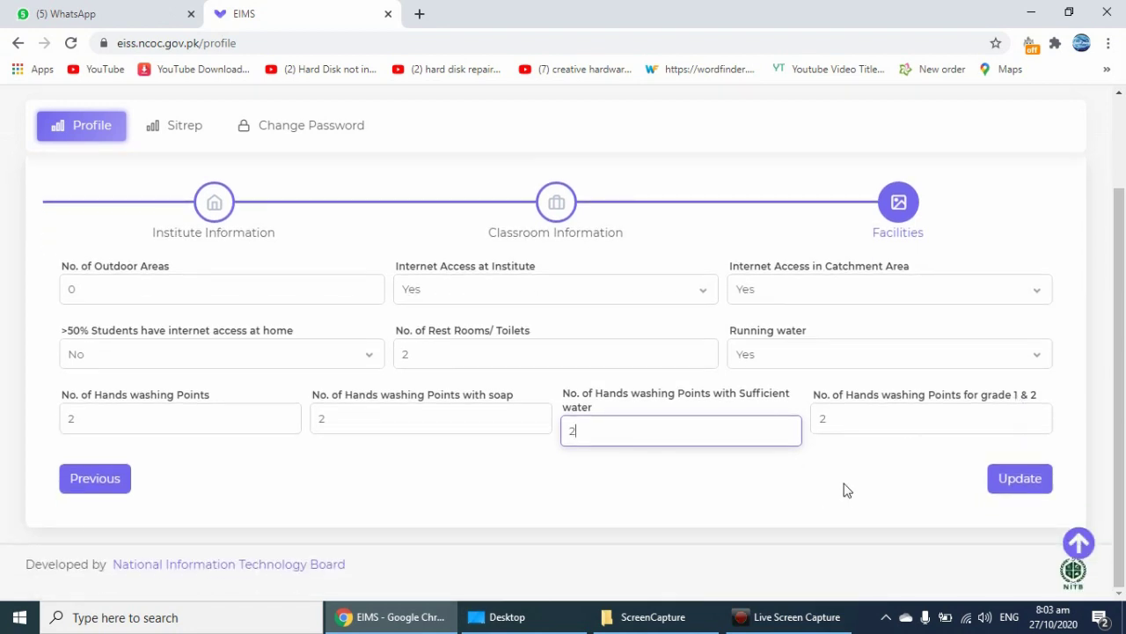
{"action": "left_click", "coordinate": [1035, 484]}
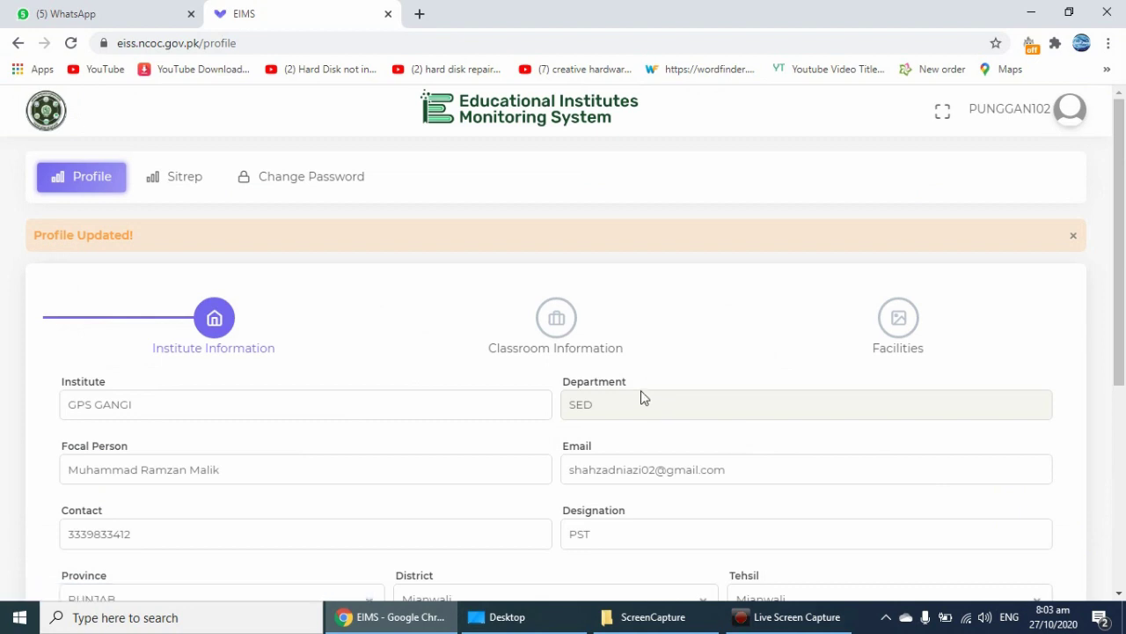
Step: Examine the Institute Information and the status message after submitting the profile
{"action": "scroll", "coordinate": [683, 335], "scroll_direction": "down", "scroll_amount": 4}
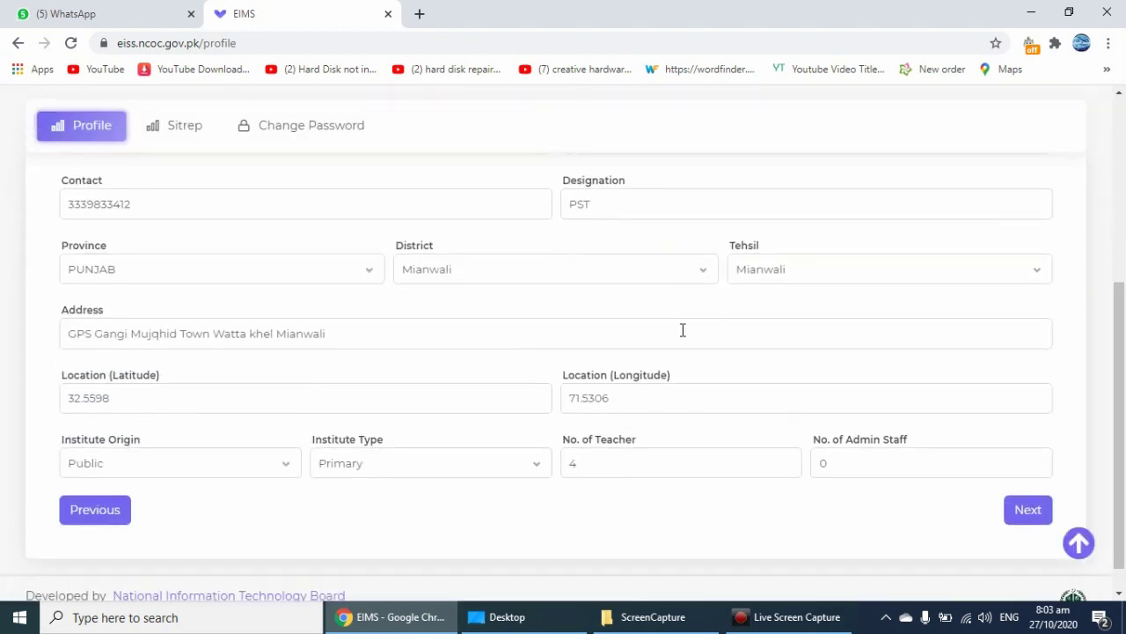
{"action": "scroll", "coordinate": [683, 330], "scroll_direction": "up", "scroll_amount": 4}
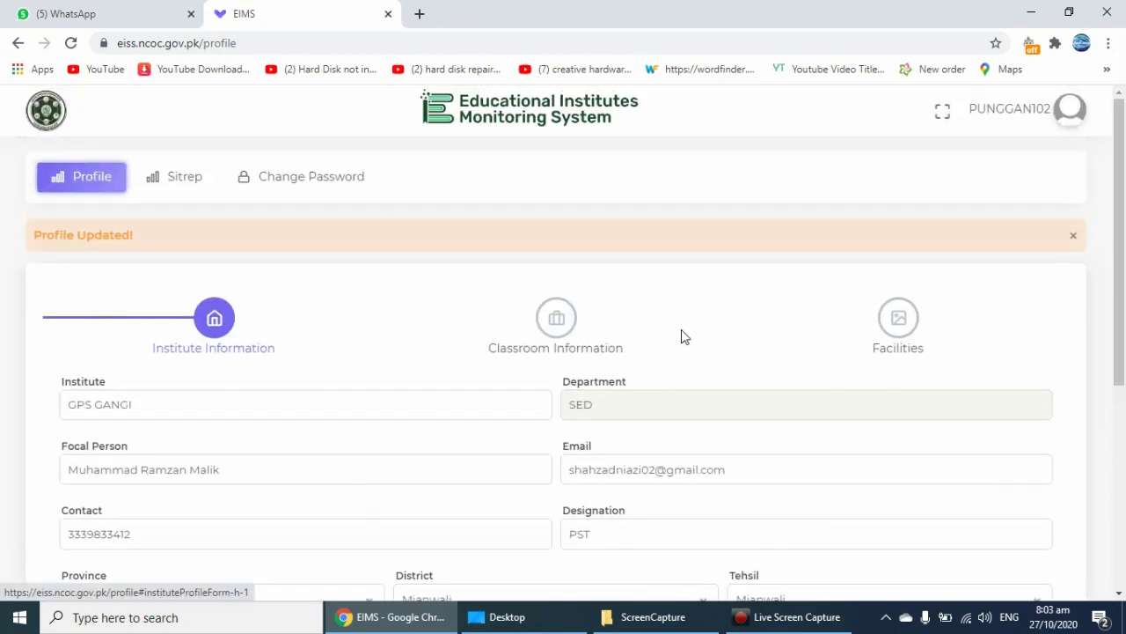
{"action": "triple_click", "coordinate": [93, 235]}
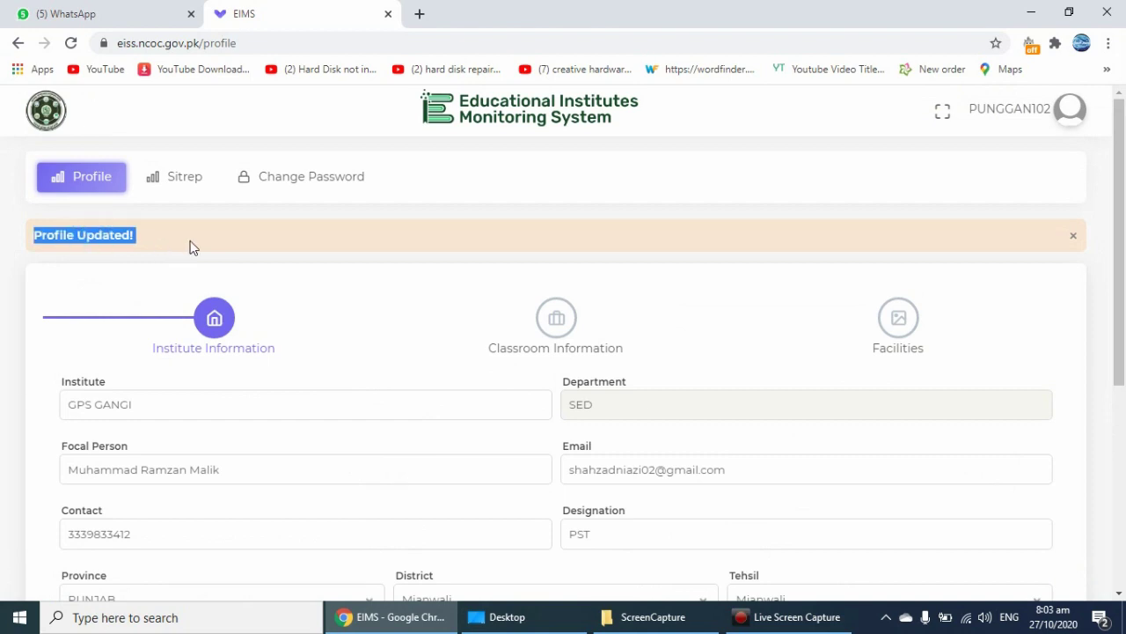